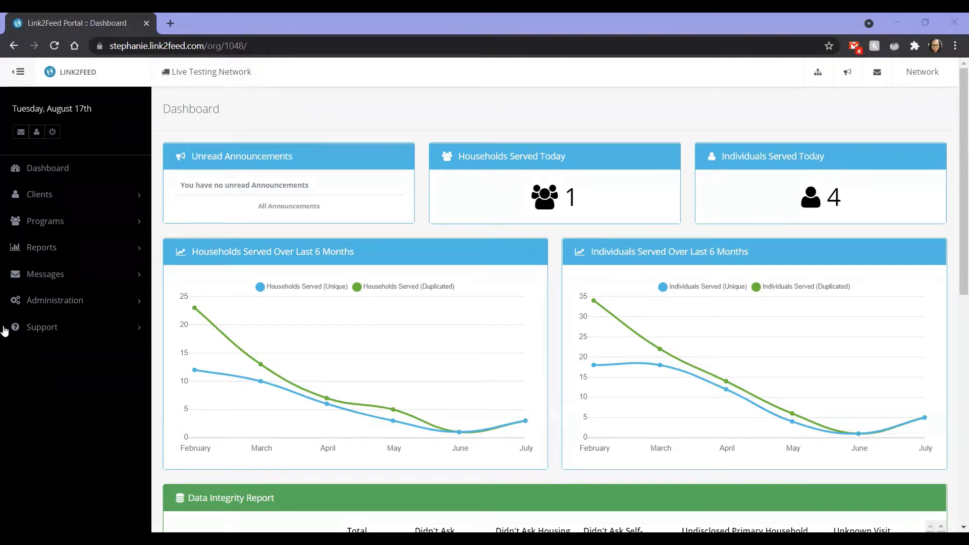
# Go to the Network Programs administration list and open the 5961-Generic Program Test program for editing.
pyautogui.click(51, 299)
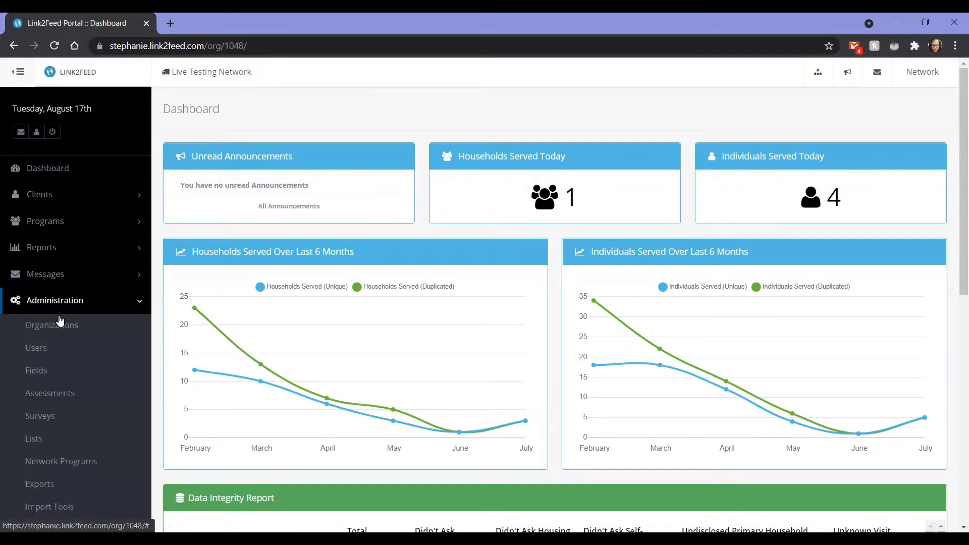
pyautogui.click(74, 461)
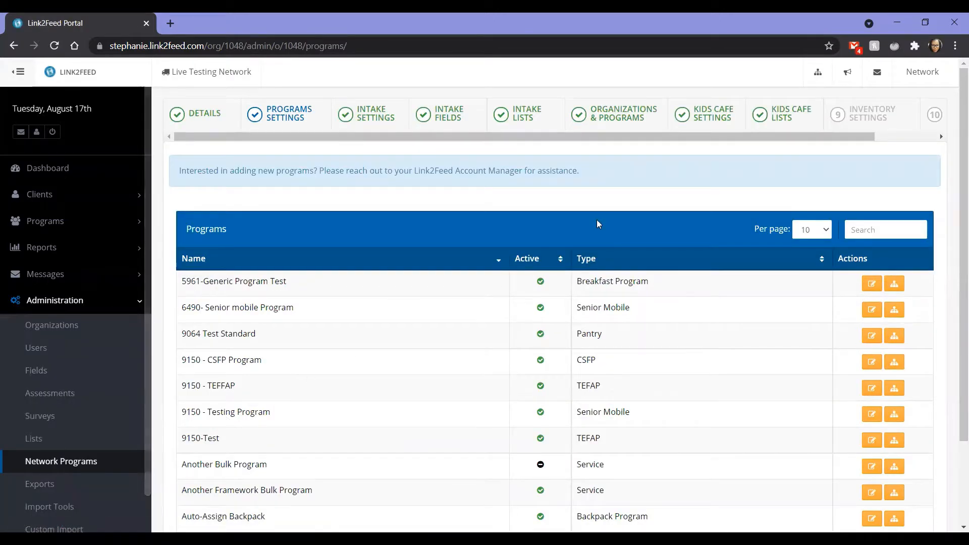
pyautogui.scroll(-1, 596, 223)
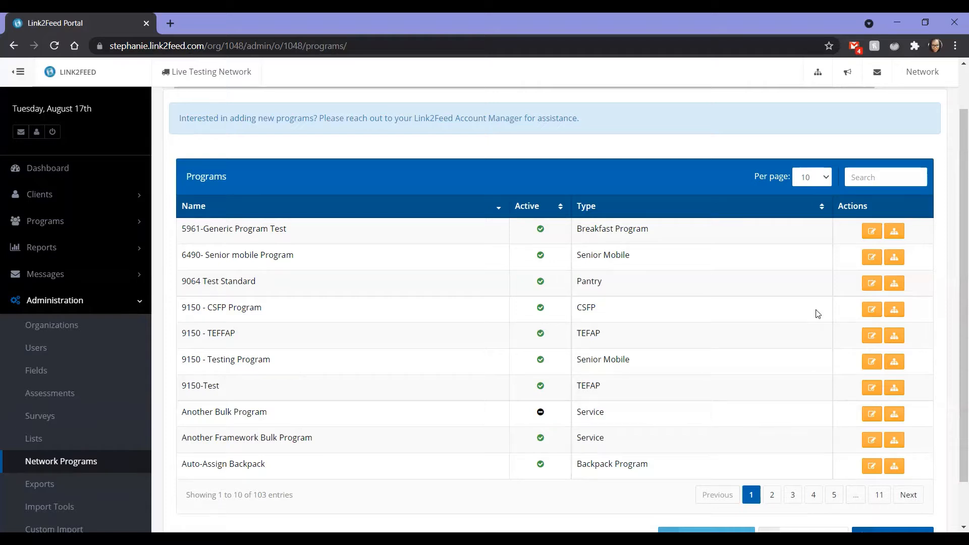
pyautogui.click(872, 232)
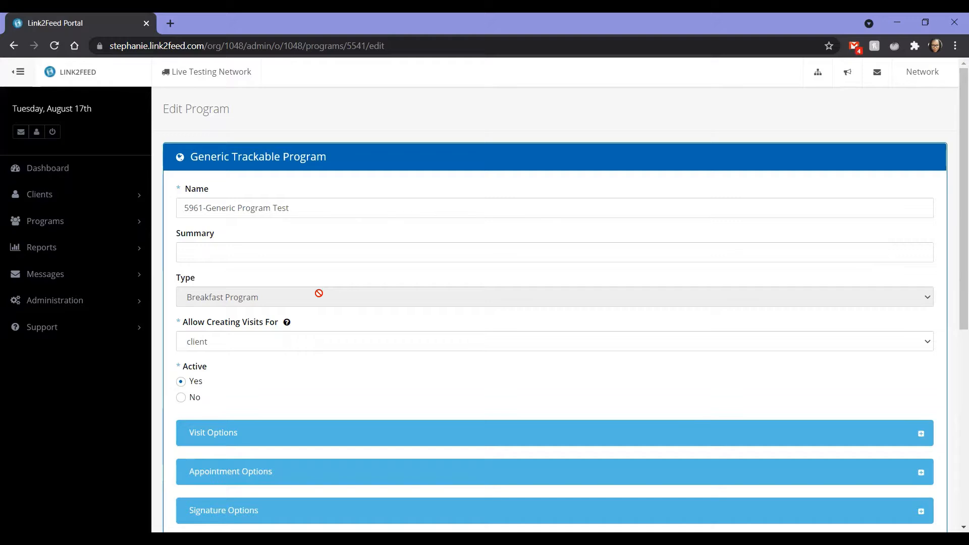
# Review the program's general settings, including the choices for Allow Creating Visits For and the Active status.
pyautogui.scroll(-2, 319, 294)
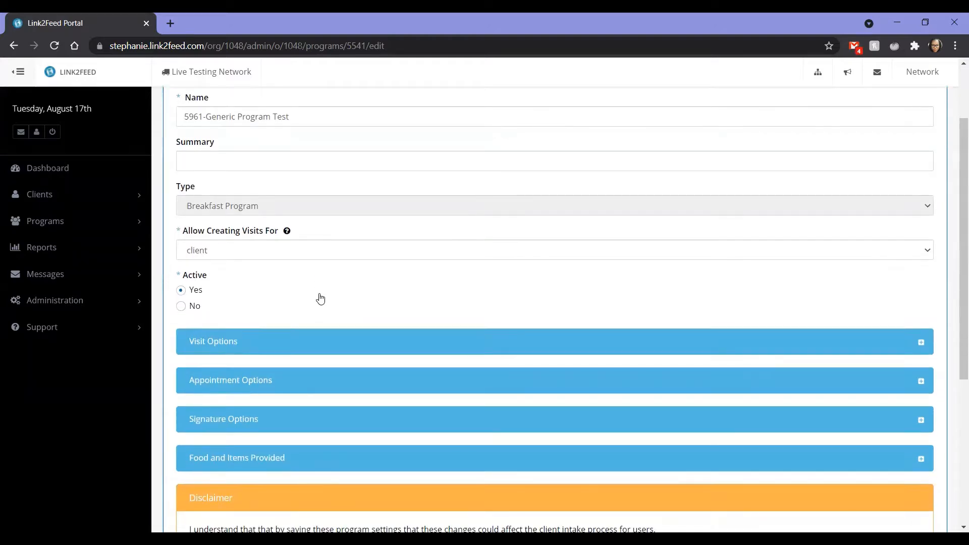
pyautogui.click(274, 252)
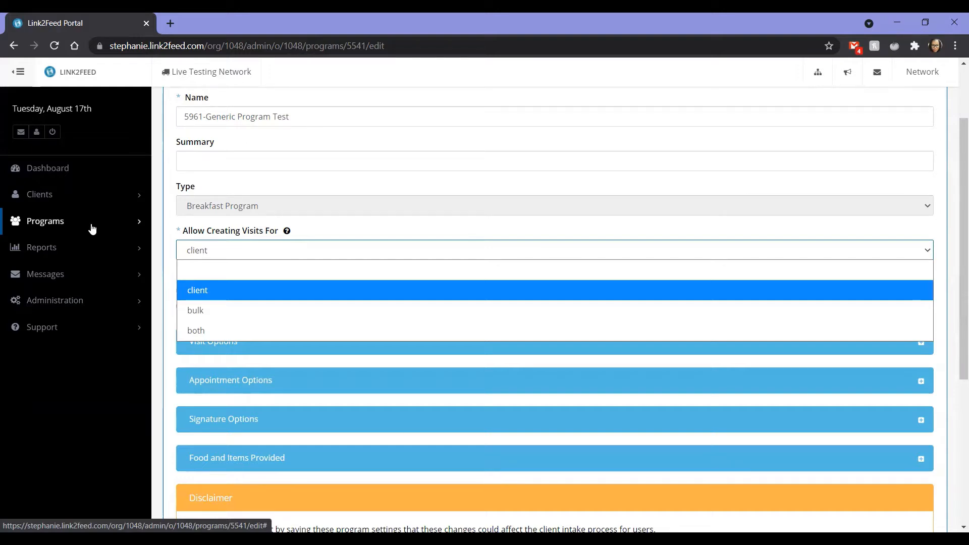
pyautogui.scroll(-2, 92, 228)
pyautogui.scroll(2, 232, 201)
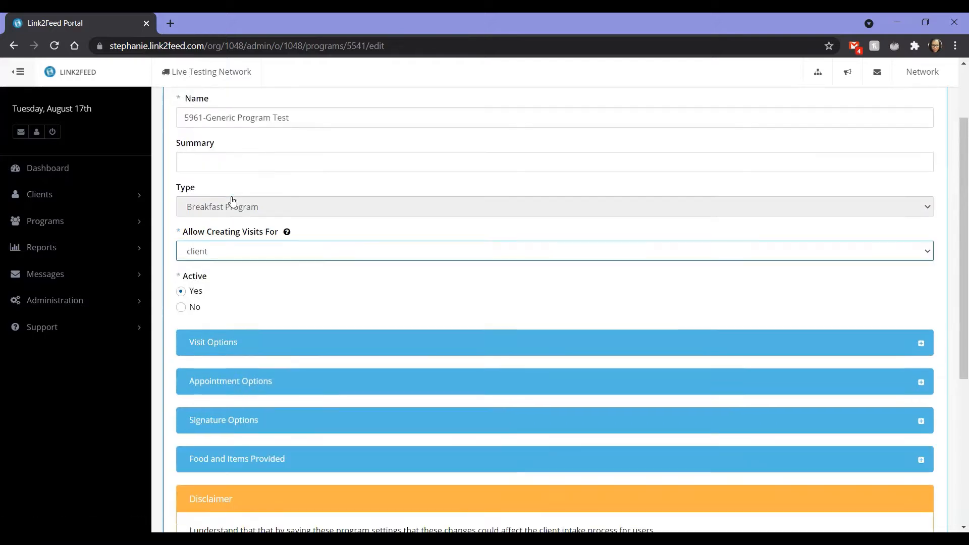
pyautogui.scroll(1, 231, 201)
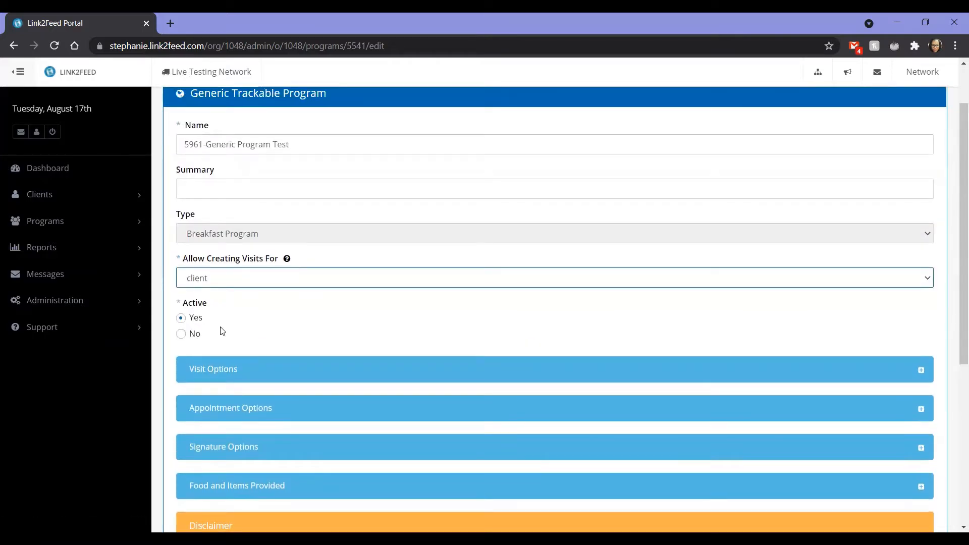
pyautogui.scroll(-2, 222, 331)
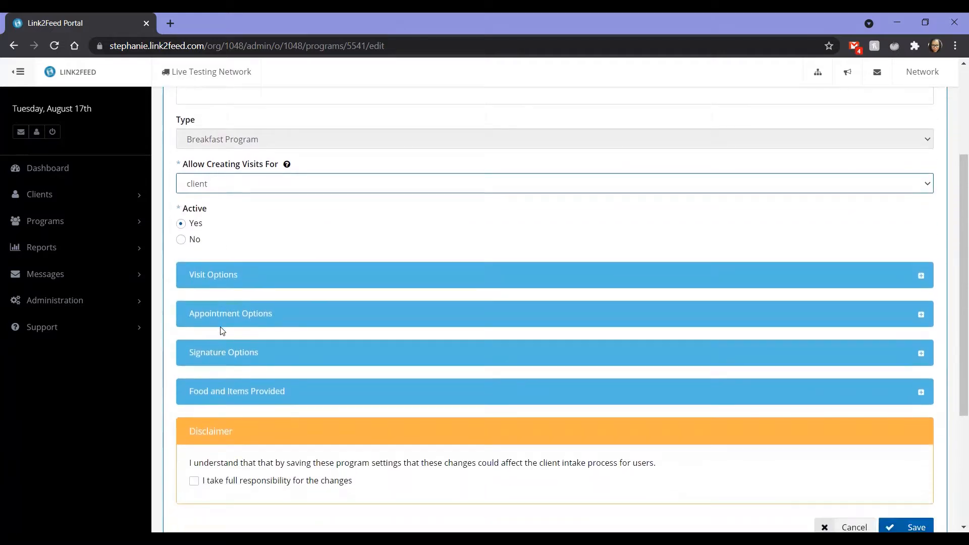
# Expand the Visit Options, read the Visit Reason help, and check what enabling Referred To offers, leaving it disabled.
pyautogui.click(218, 282)
pyautogui.scroll(-2, 218, 280)
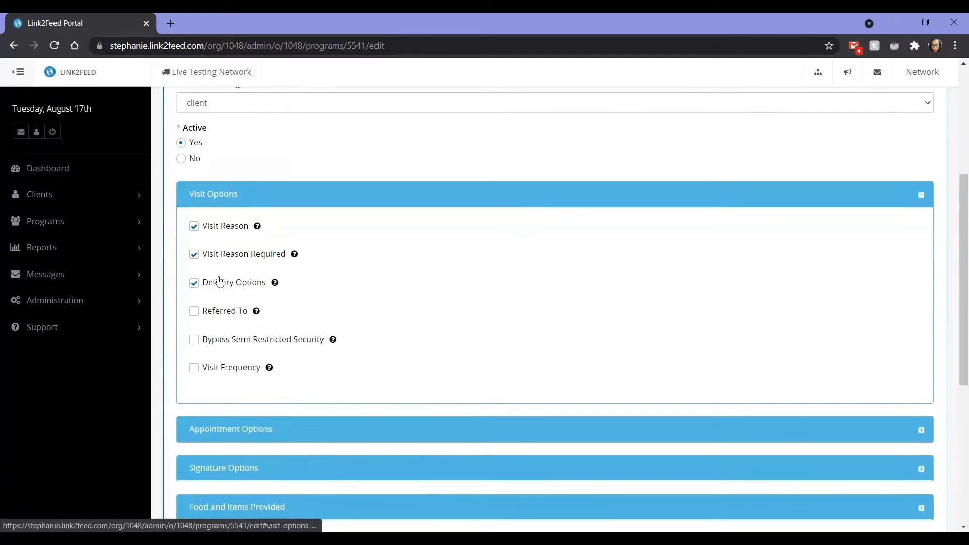
pyautogui.moveTo(259, 216)
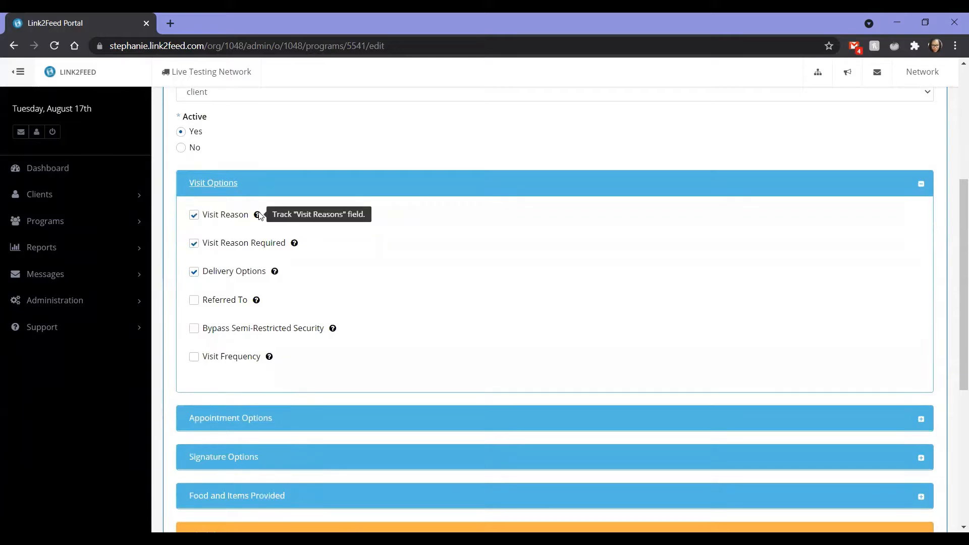
pyautogui.moveTo(295, 246)
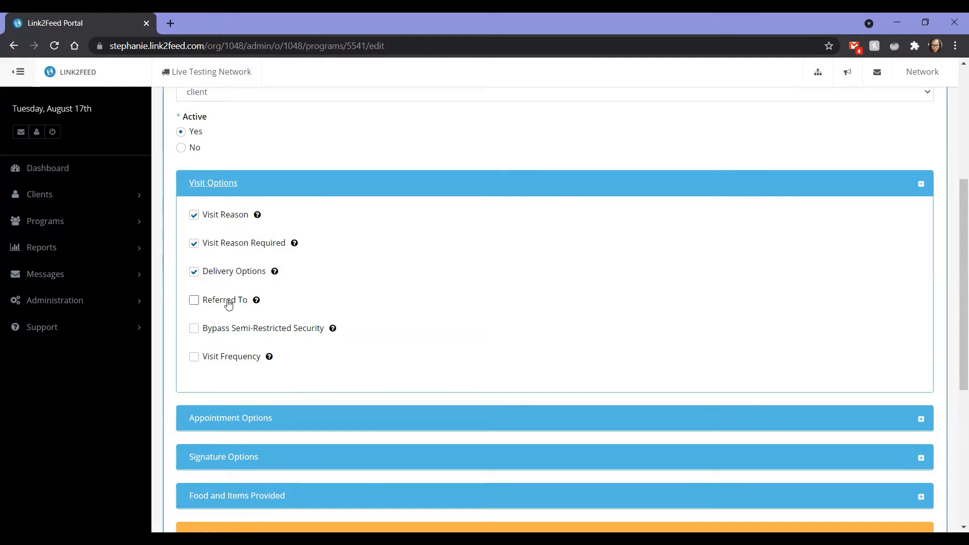
pyautogui.click(228, 301)
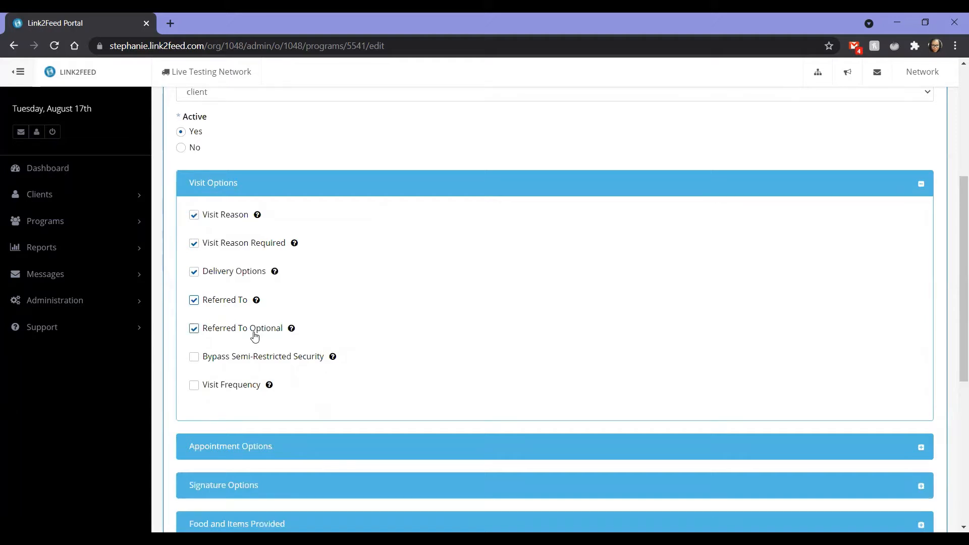
pyautogui.click(197, 301)
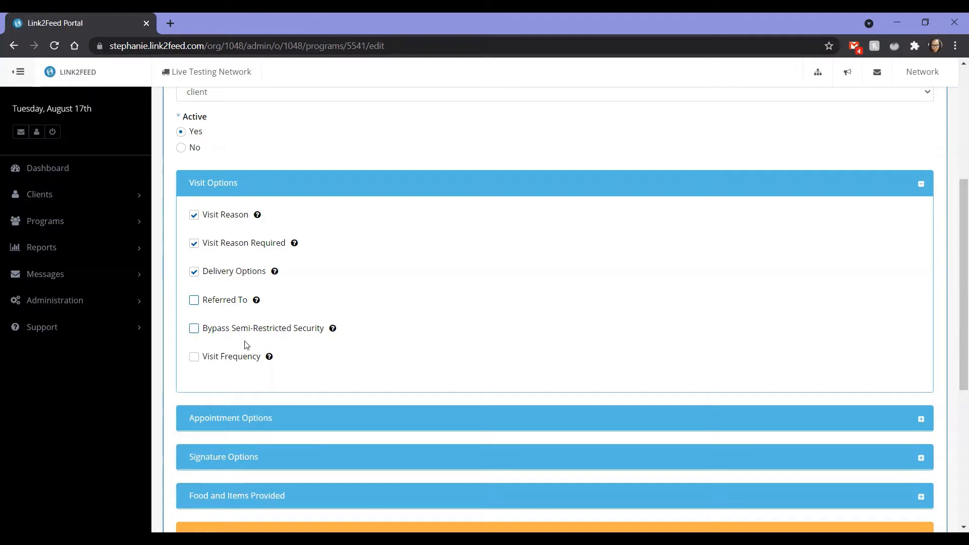
# Enable Visit Frequency at 1 visit every 1 Day and review the available period units.
pyautogui.click(243, 359)
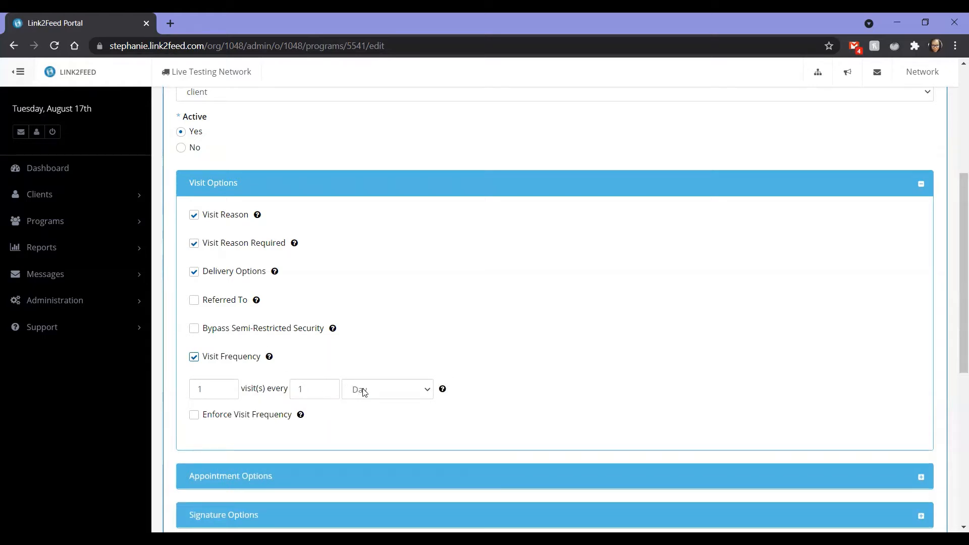
pyautogui.click(387, 390)
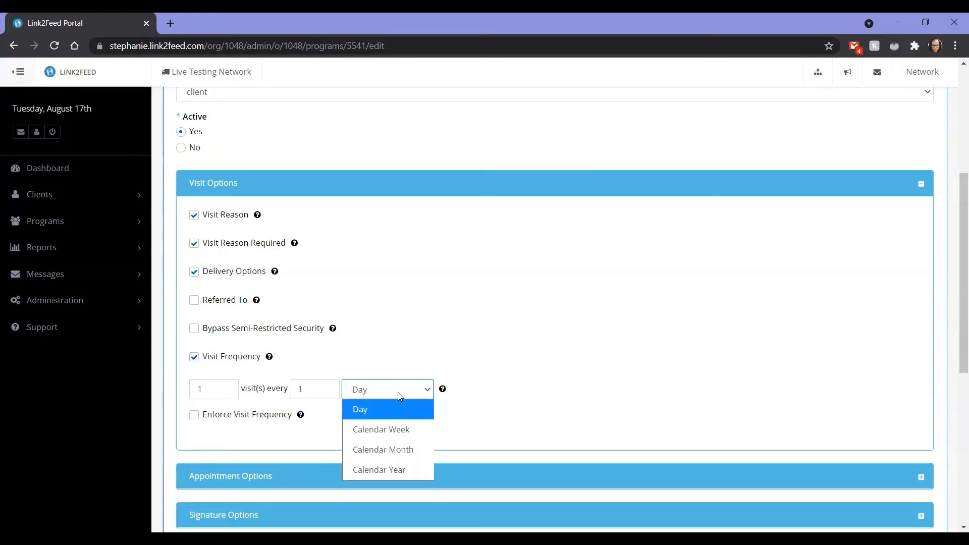
pyautogui.scroll(-2, 389, 268)
pyautogui.click(394, 276)
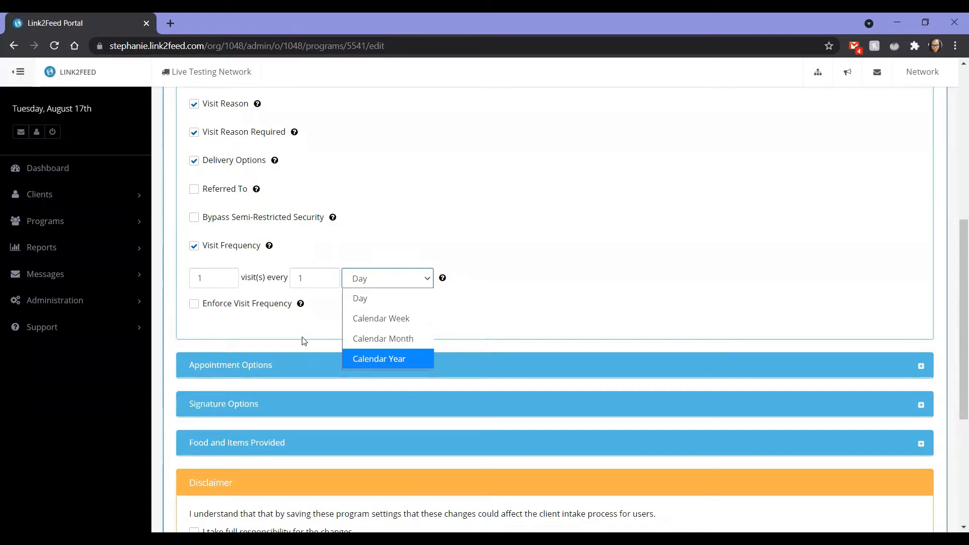
pyautogui.click(267, 352)
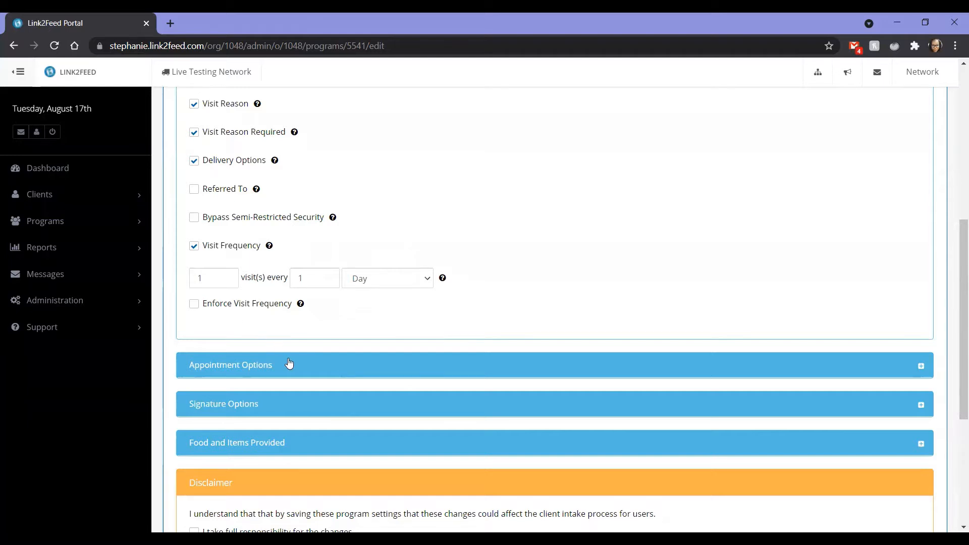
# Set the Scheduling Mode in the Appointment Options to Caseloads after trying Date and then Date and Time.
pyautogui.scroll(-1, 288, 364)
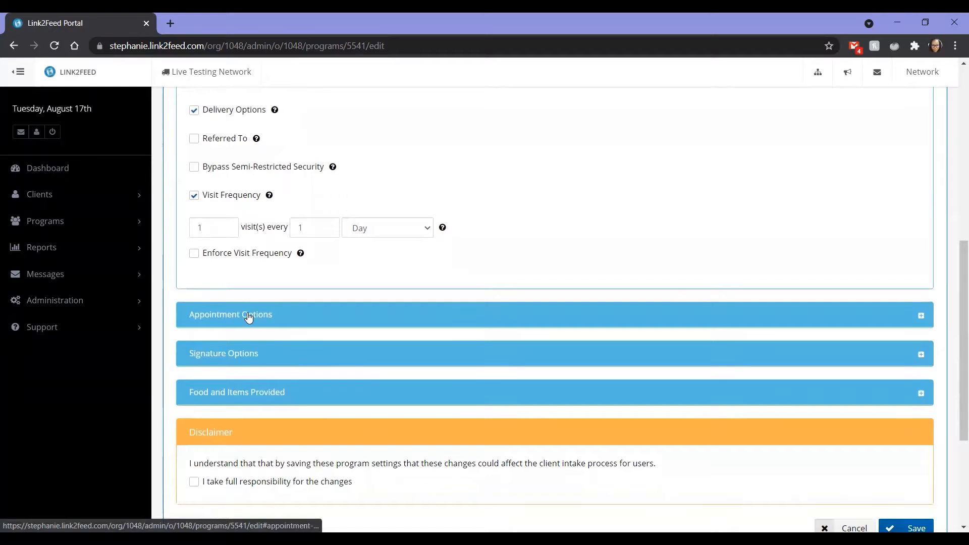
pyautogui.click(249, 315)
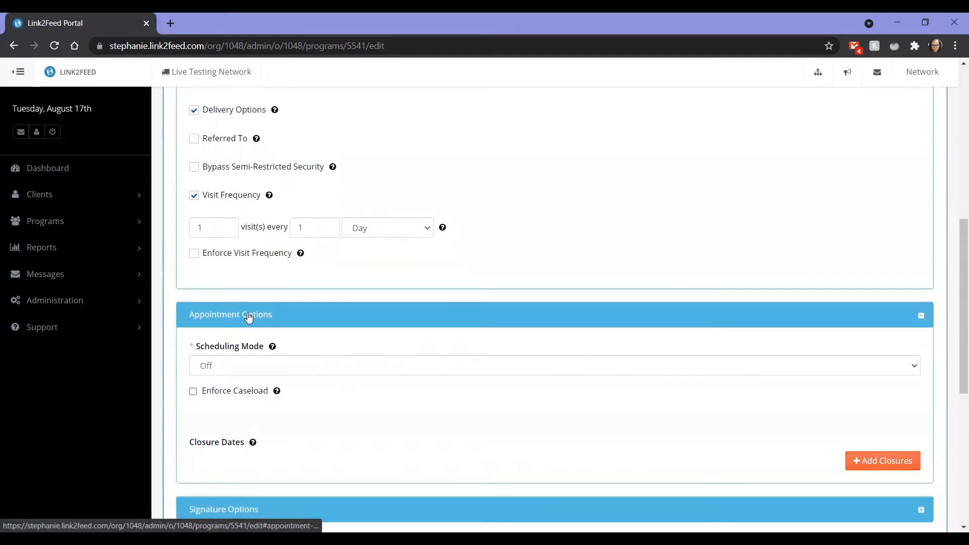
pyautogui.scroll(-4, 255, 201)
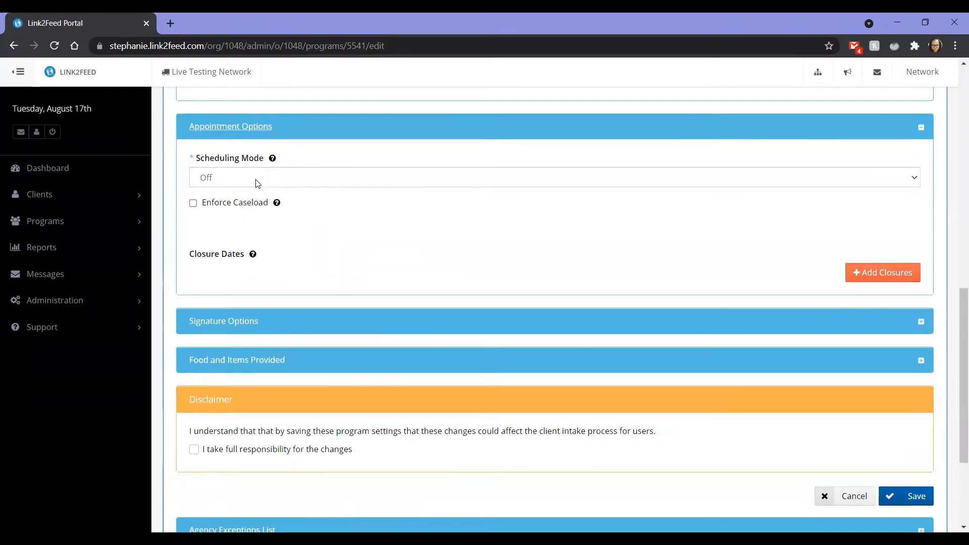
pyautogui.click(257, 183)
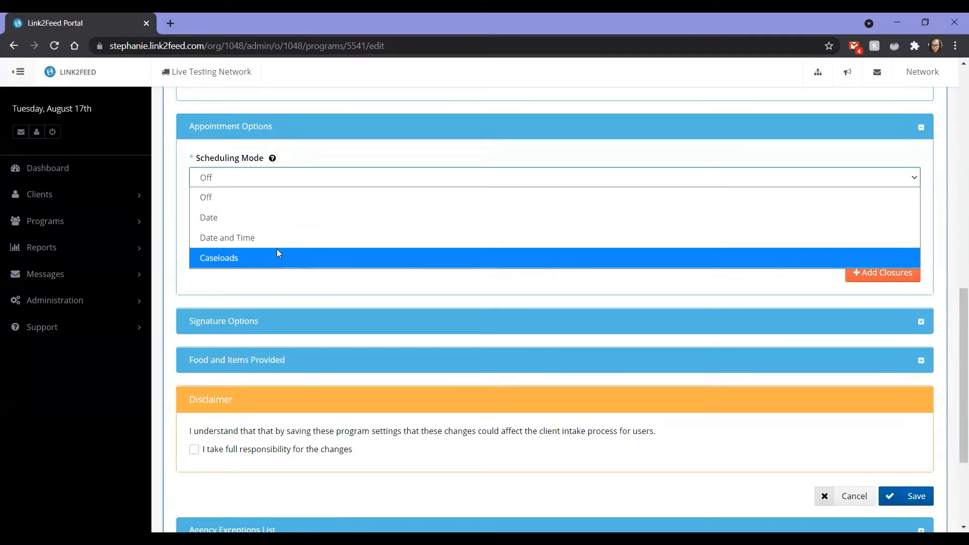
pyautogui.click(237, 226)
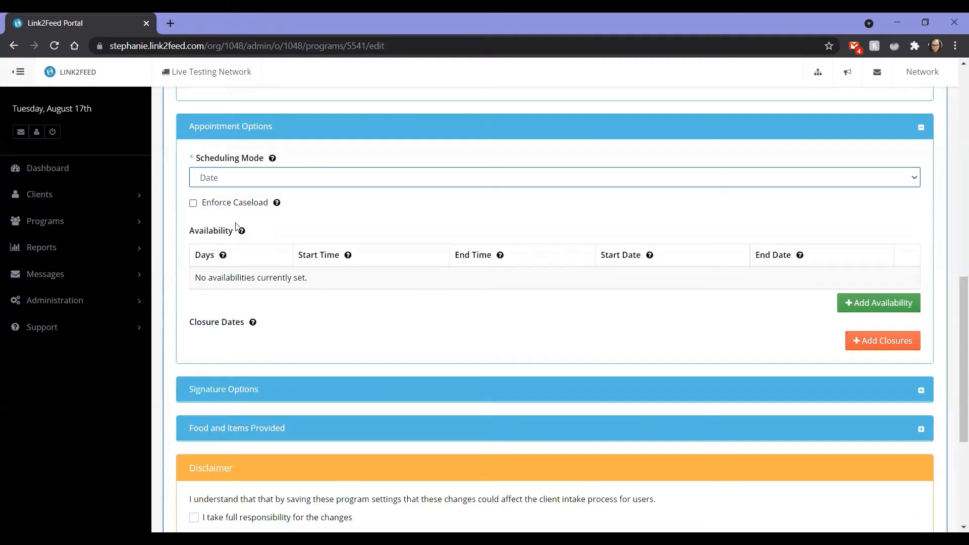
pyautogui.click(229, 181)
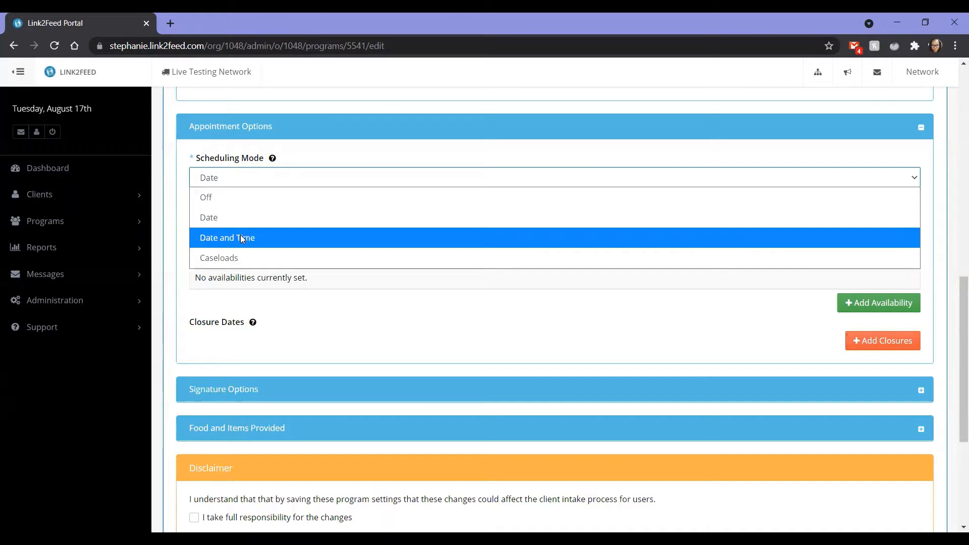
pyautogui.click(241, 237)
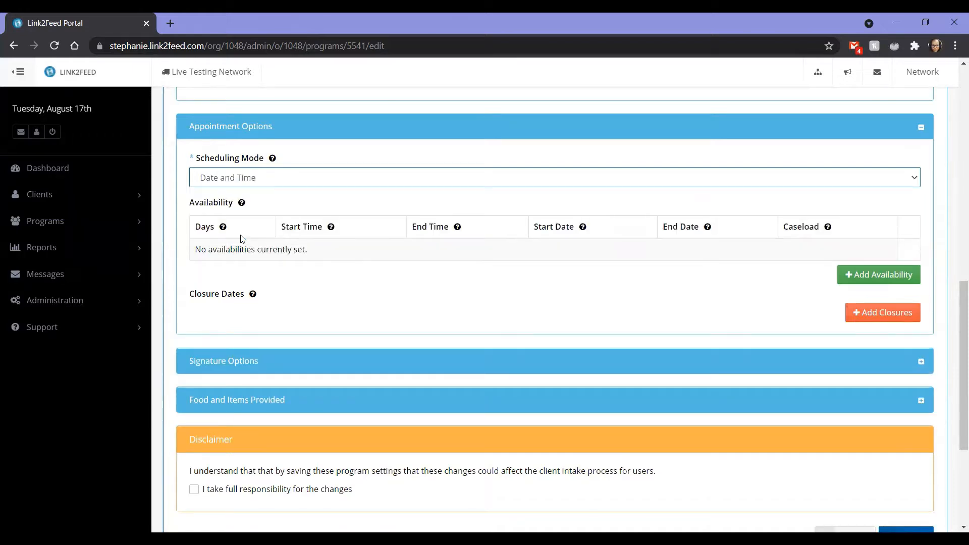
pyautogui.click(260, 183)
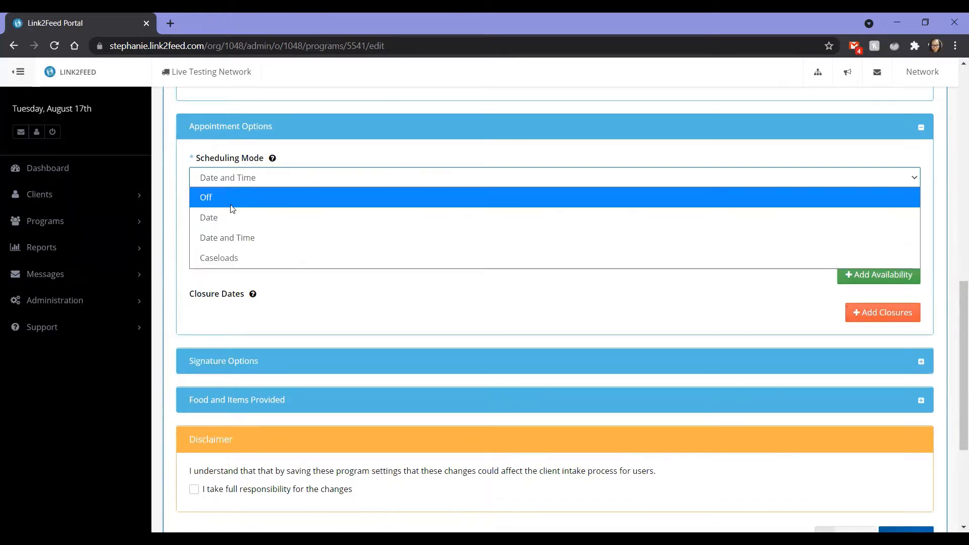
pyautogui.click(222, 258)
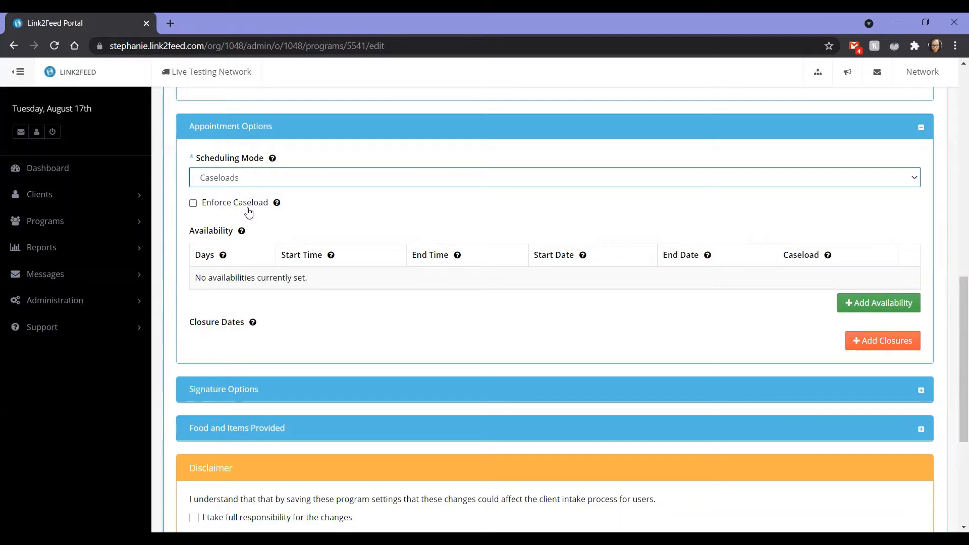
pyautogui.moveTo(277, 207)
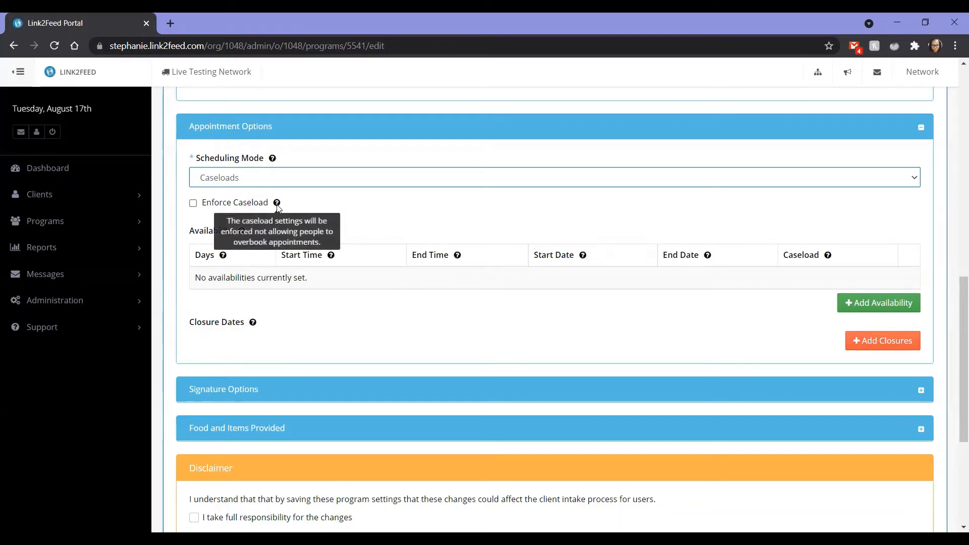
# Add an availability row and look through its Days choices and Start Date calendar.
pyautogui.click(893, 308)
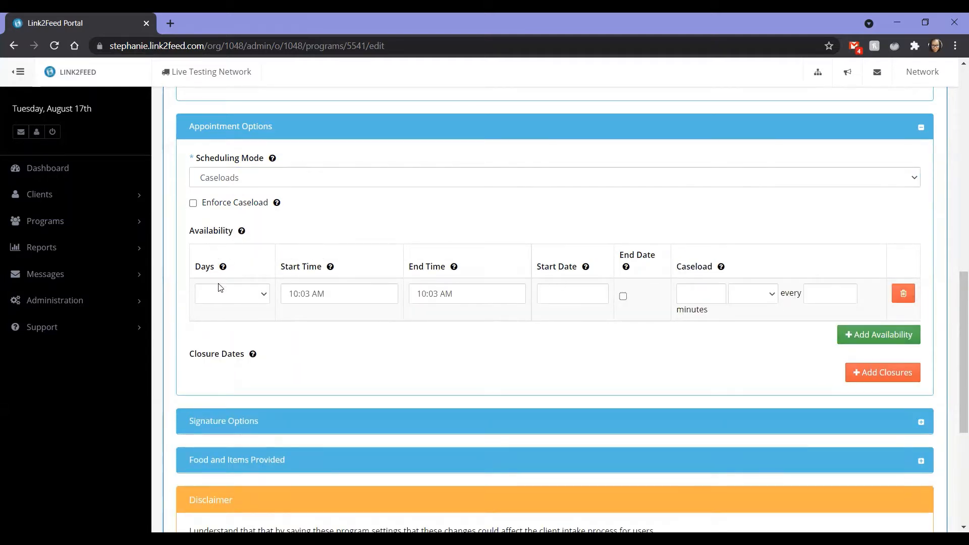
pyautogui.click(262, 296)
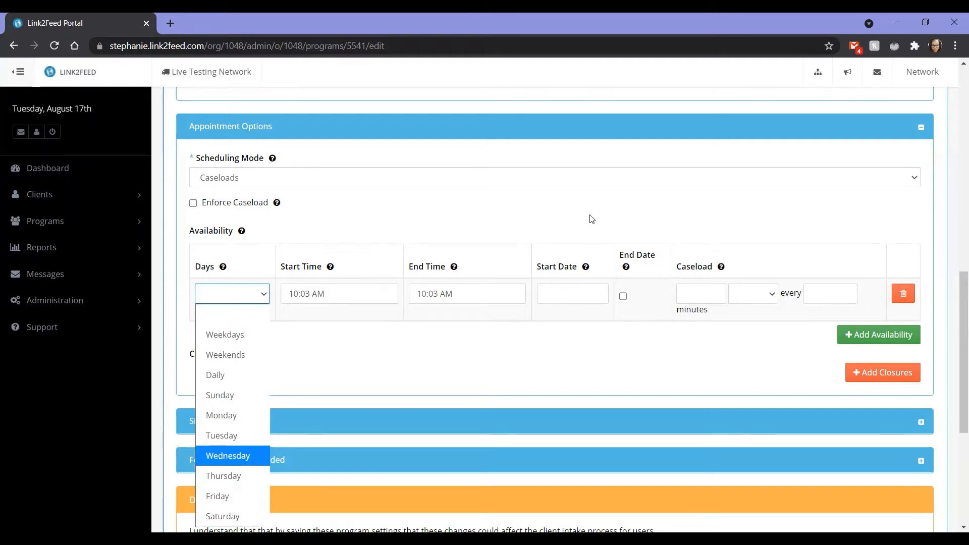
pyautogui.click(577, 293)
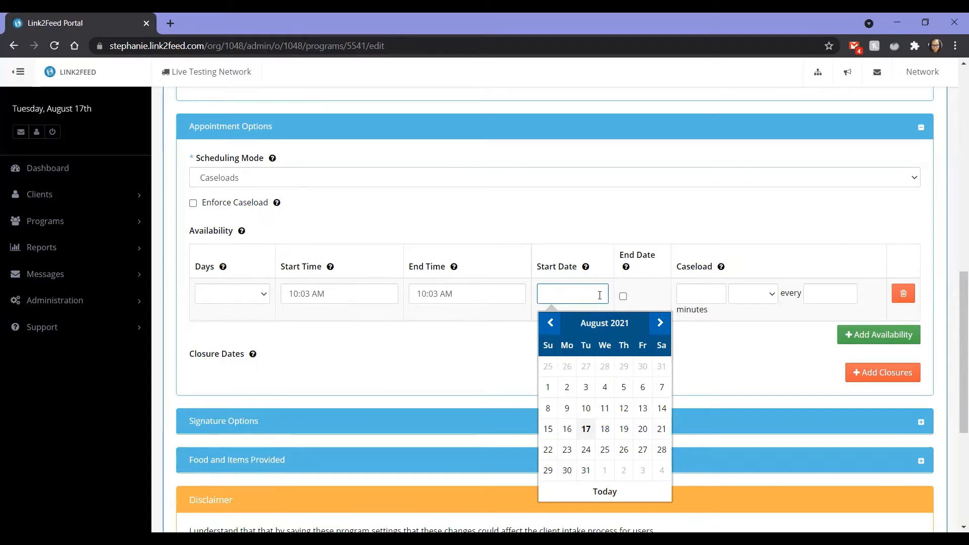
# Set the availability row's caseload to 1 Visits every 15 minutes.
pyautogui.click(682, 293)
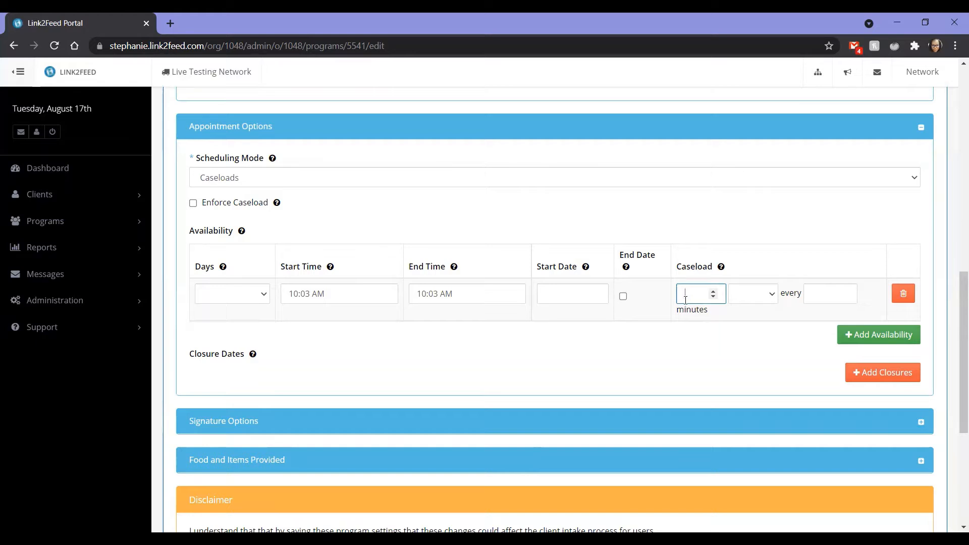
pyautogui.click(763, 298)
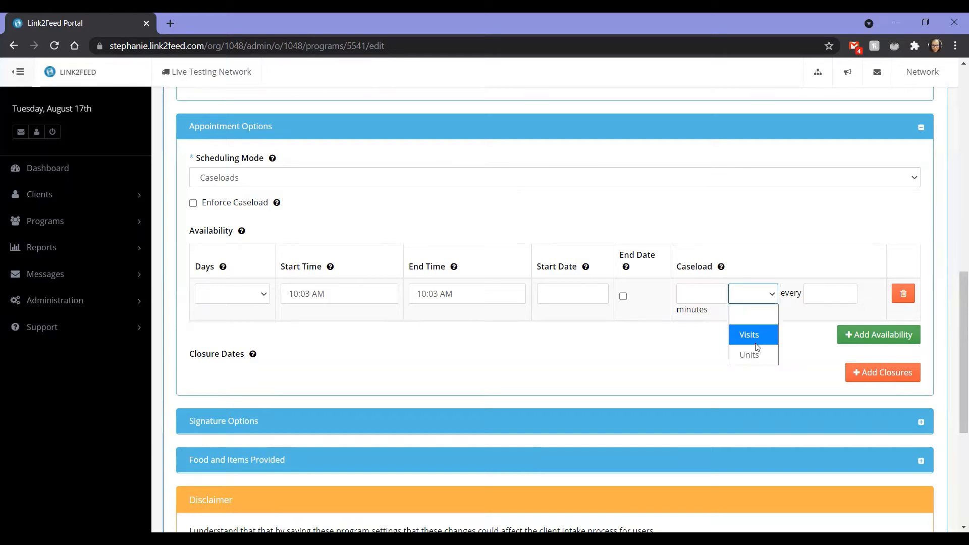
pyautogui.click(746, 333)
pyautogui.click(823, 295)
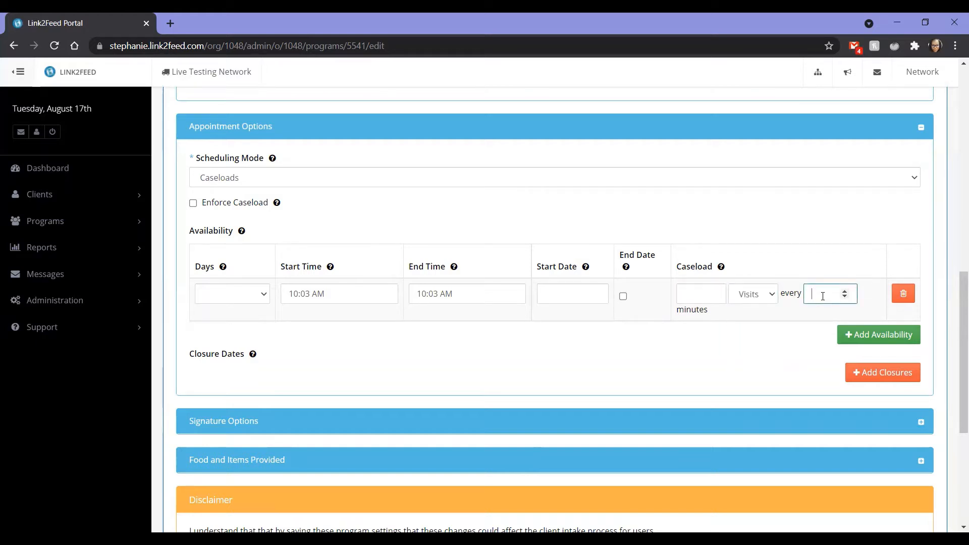
pyautogui.write('15')
pyautogui.click(704, 297)
pyautogui.write('1')
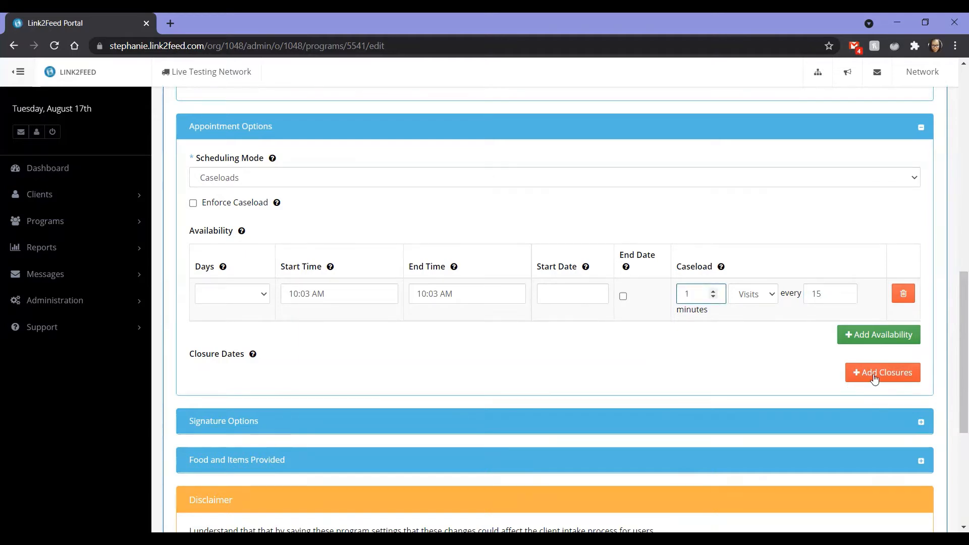
# Set the availability row's days to Weekdays and its End Time to 4:03 PM.
pyautogui.click(243, 297)
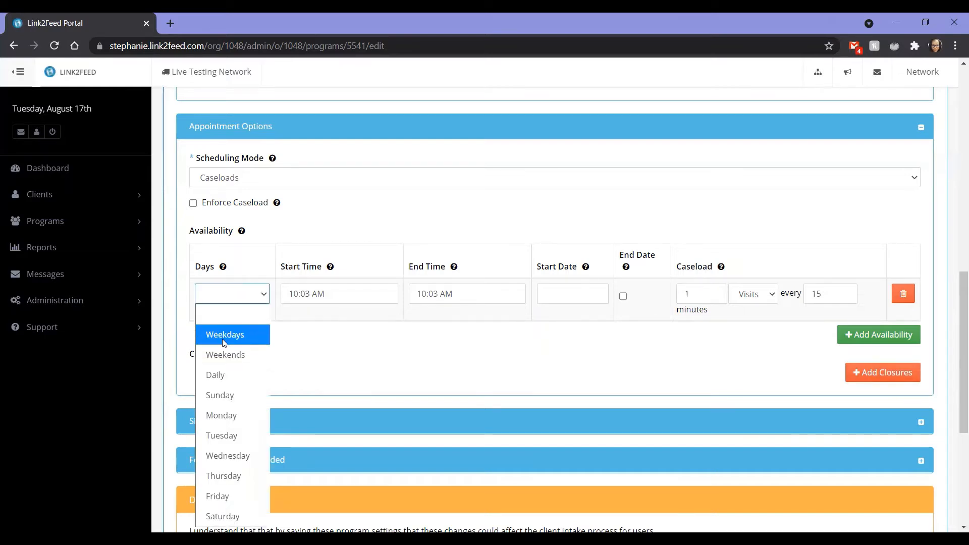
pyautogui.click(225, 344)
pyautogui.click(418, 294)
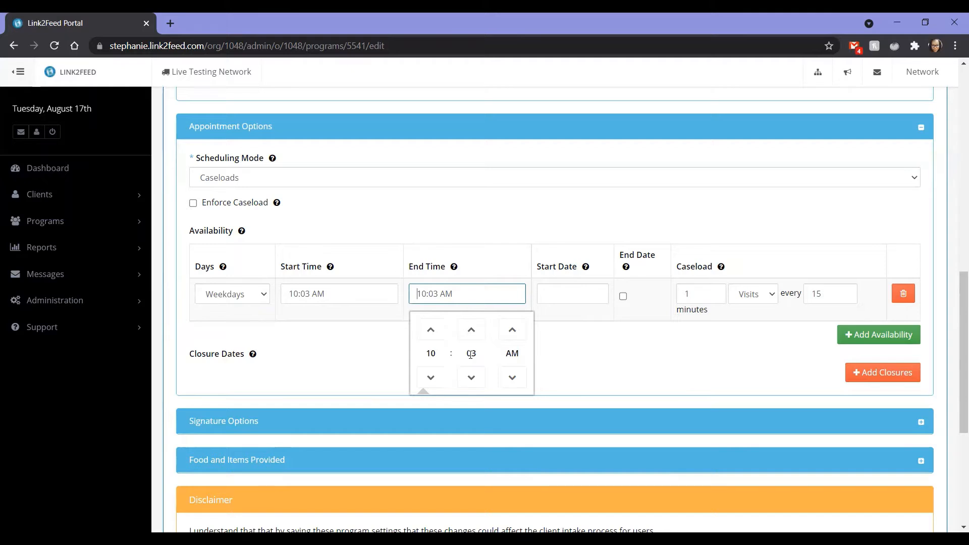
pyautogui.click(431, 330)
pyautogui.click(430, 329)
pyautogui.click(431, 330)
pyautogui.click(431, 330)
pyautogui.click(431, 330)
pyautogui.click(430, 329)
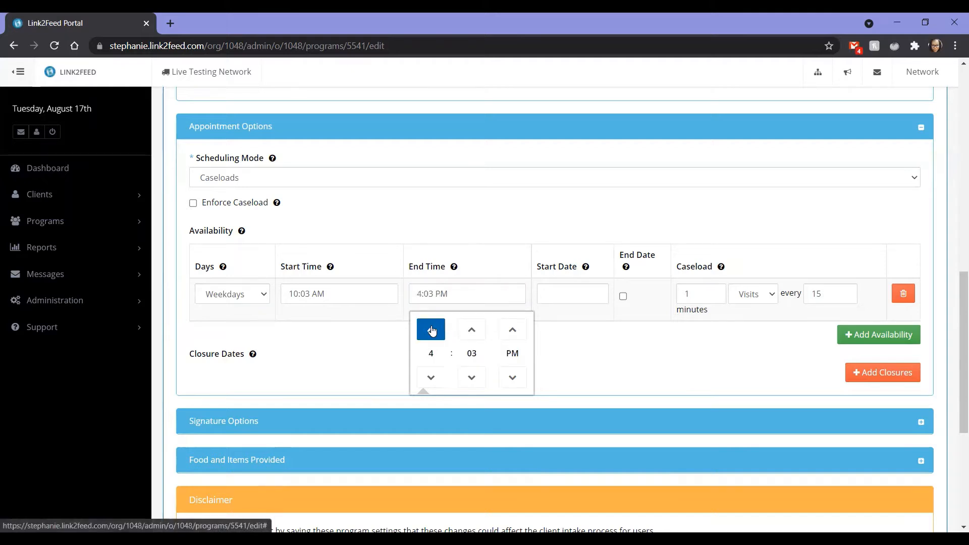
# Set the availability row's Start Date to 08-17-2021 with an End Date enabled, and add a closure on 08-23-2021.
pyautogui.click(572, 297)
pyautogui.click(584, 430)
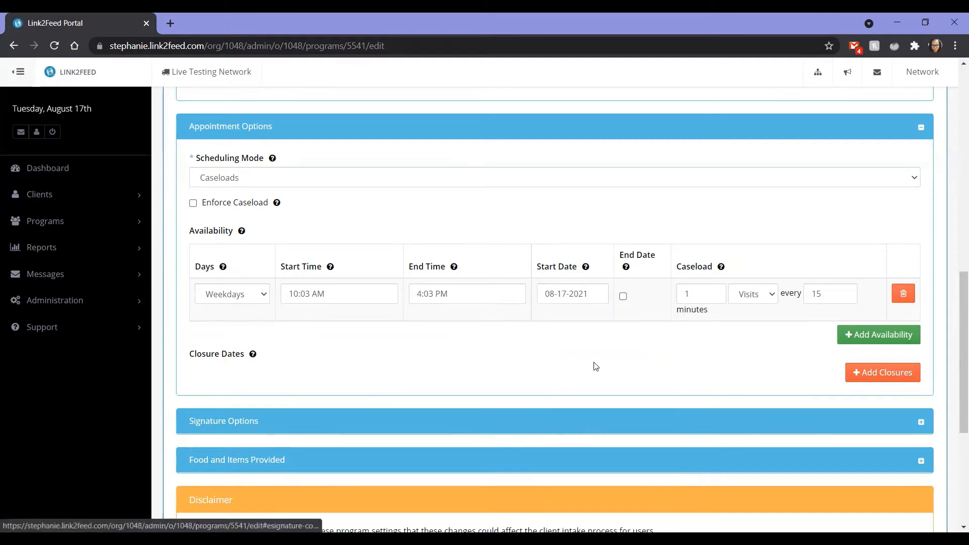
pyautogui.click(623, 297)
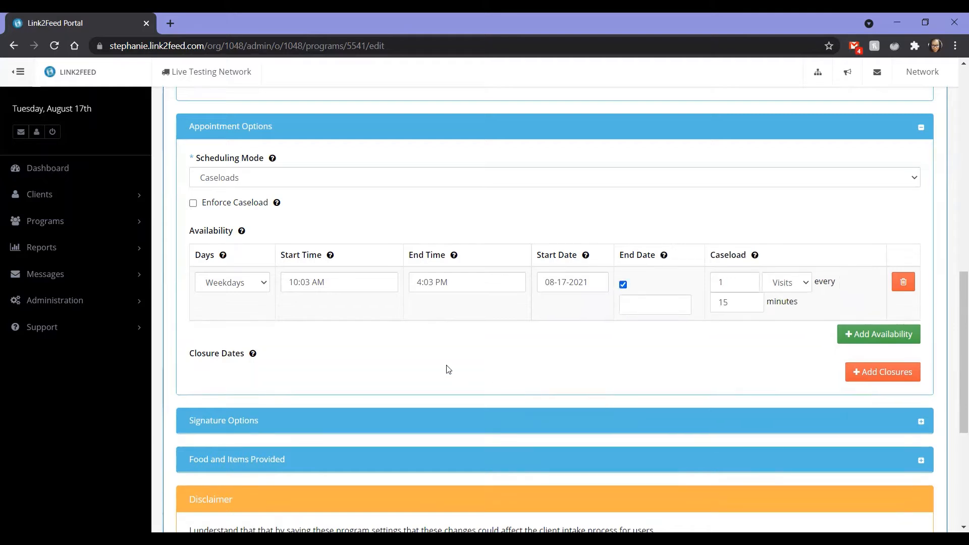
pyautogui.click(875, 373)
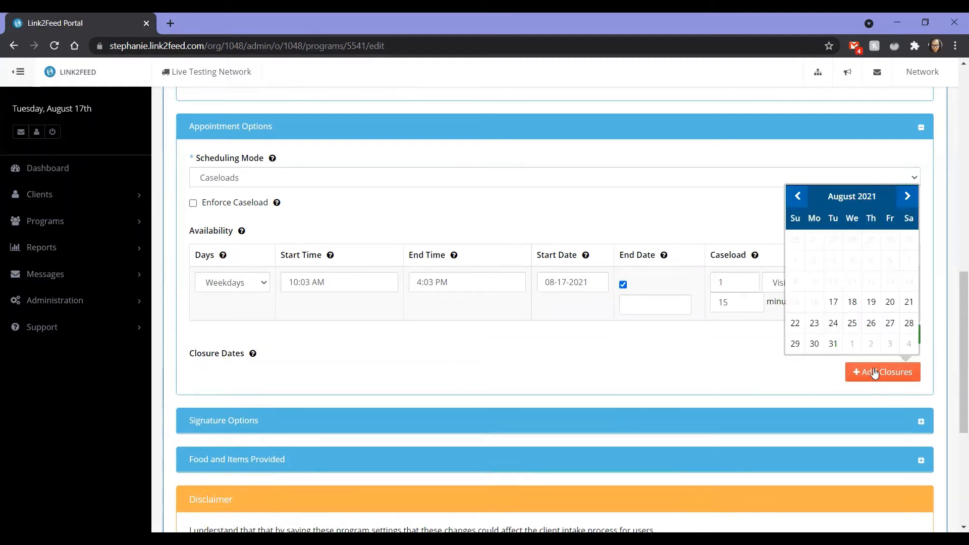
pyautogui.click(814, 323)
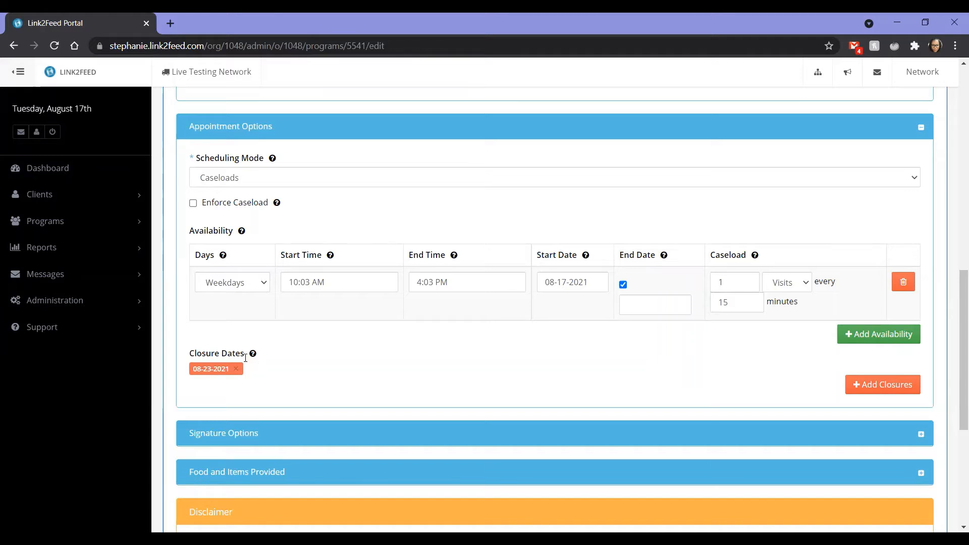
# Enable eSignature in the Signature Options and look over its disclaimer and allowed styles.
pyautogui.scroll(-3, 239, 378)
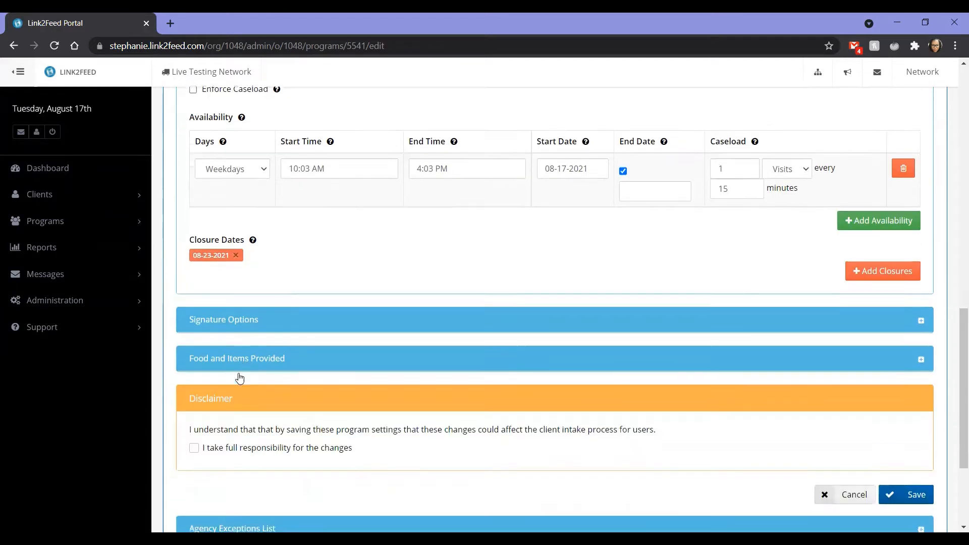
pyautogui.click(227, 301)
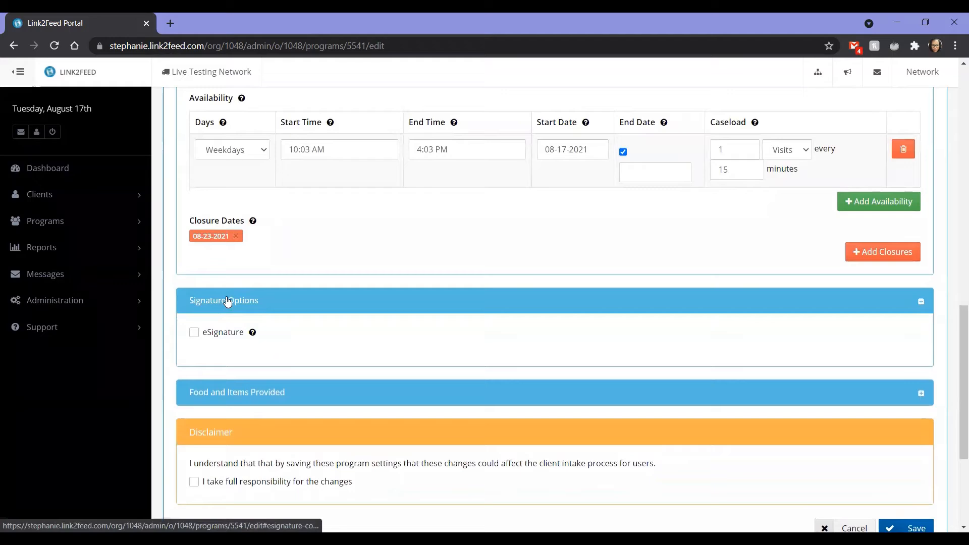
pyautogui.click(226, 332)
pyautogui.scroll(-4, 227, 336)
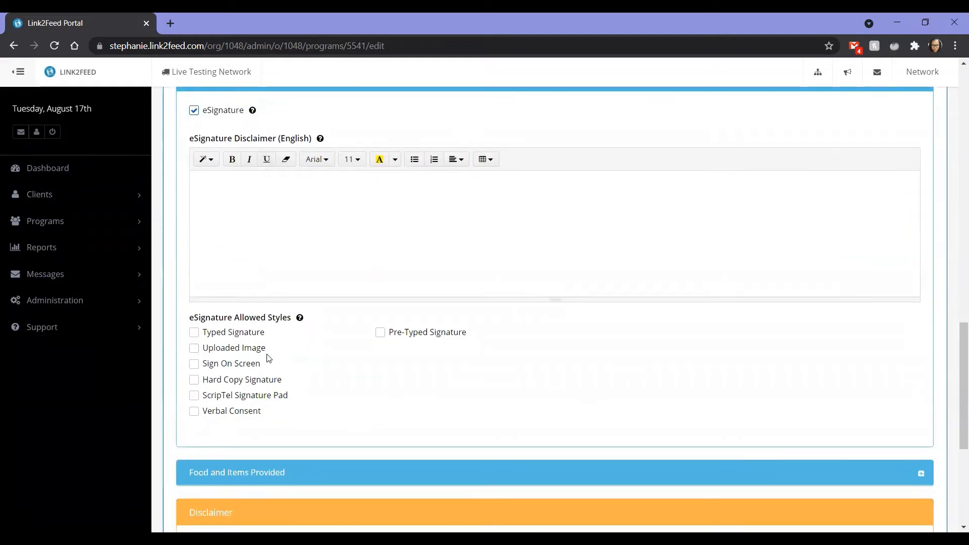
# Enable Visit Quantity under Food and Items Provided and enter Lbs as the quantity name.
pyautogui.scroll(-4, 266, 357)
pyautogui.click(243, 293)
pyautogui.scroll(-3, 268, 403)
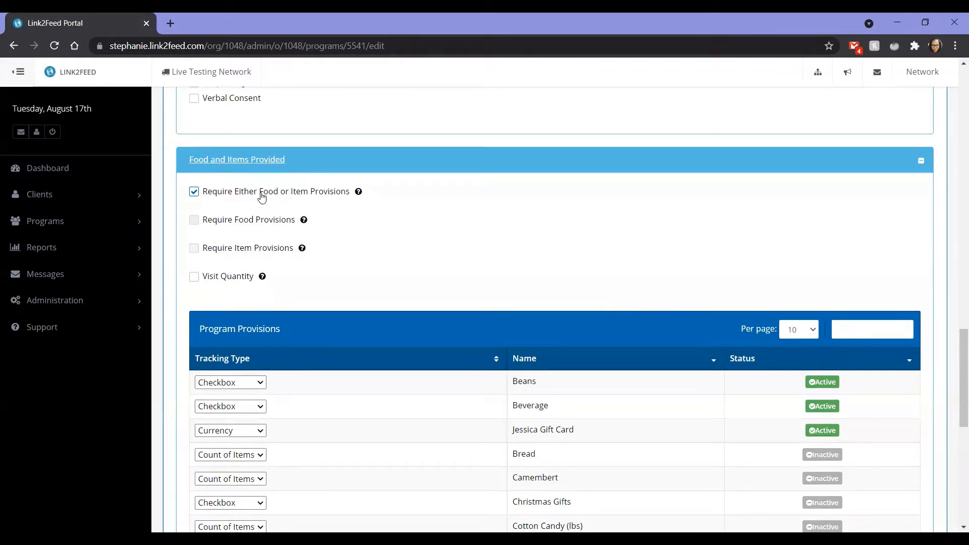
pyautogui.click(226, 279)
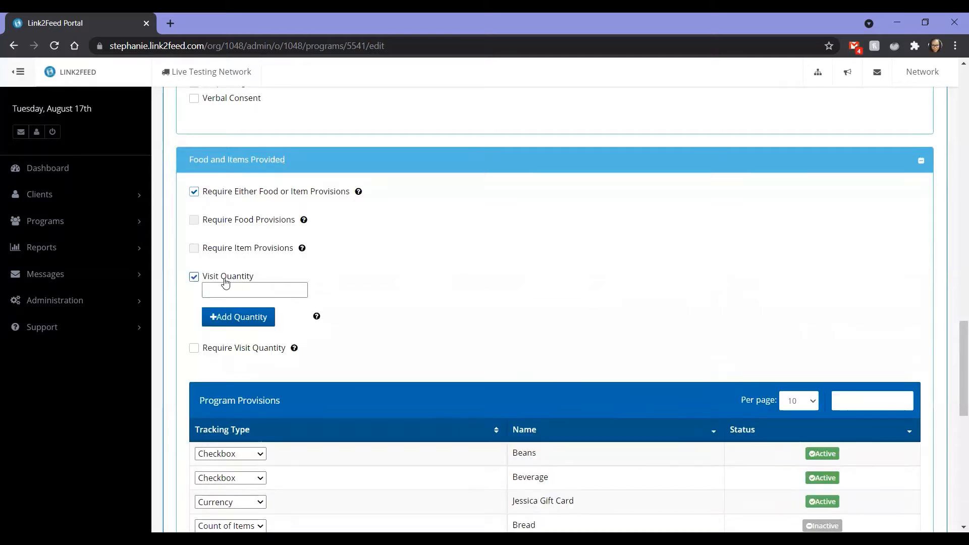
pyautogui.click(250, 292)
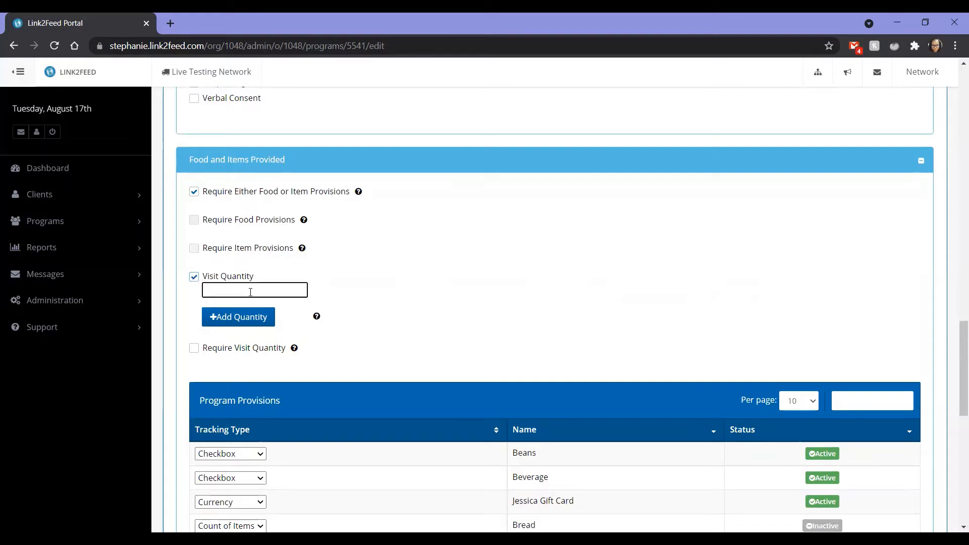
pyautogui.write('Lbs')
# Look through the tracking type choices for Beans in the Program Provisions and set the Bread provision to Active.
pyautogui.scroll(-4, 237, 352)
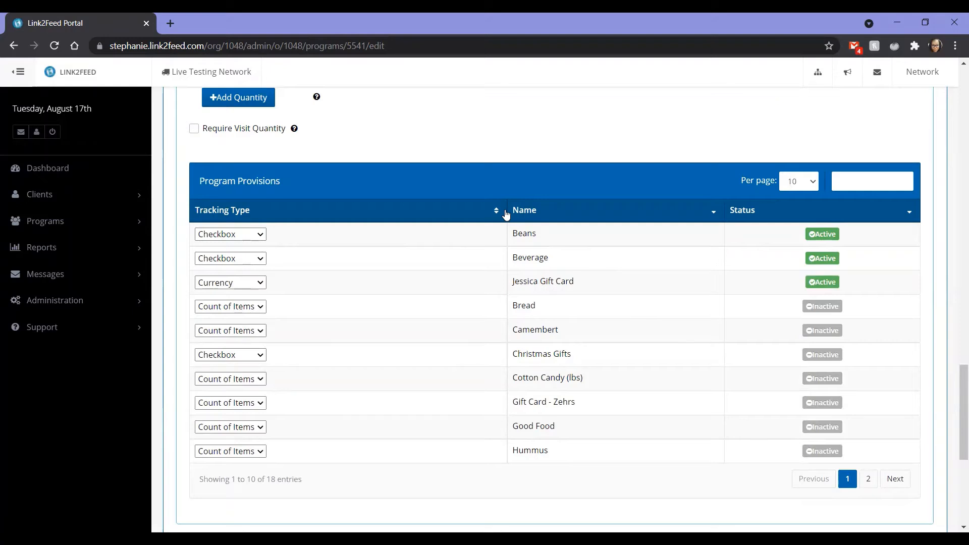
pyautogui.click(115, 300)
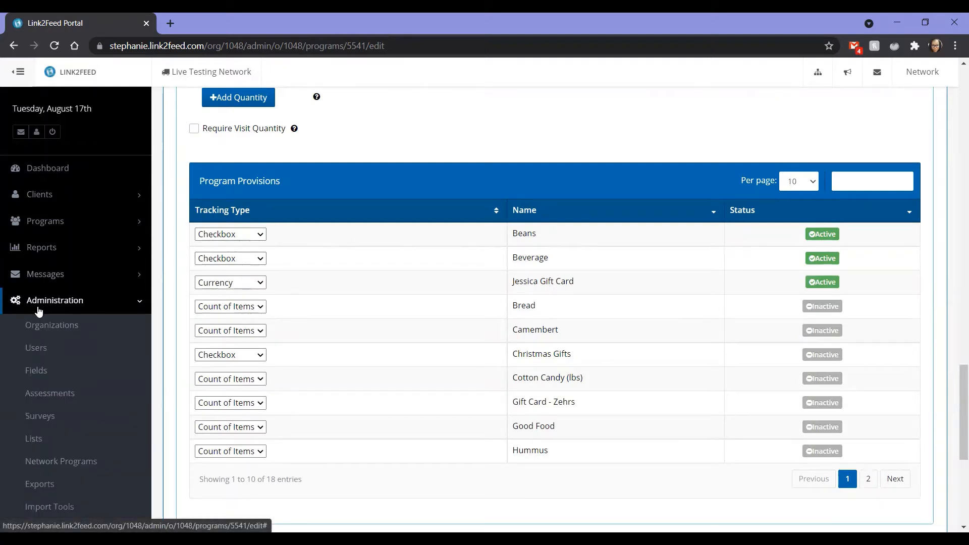
pyautogui.click(33, 440)
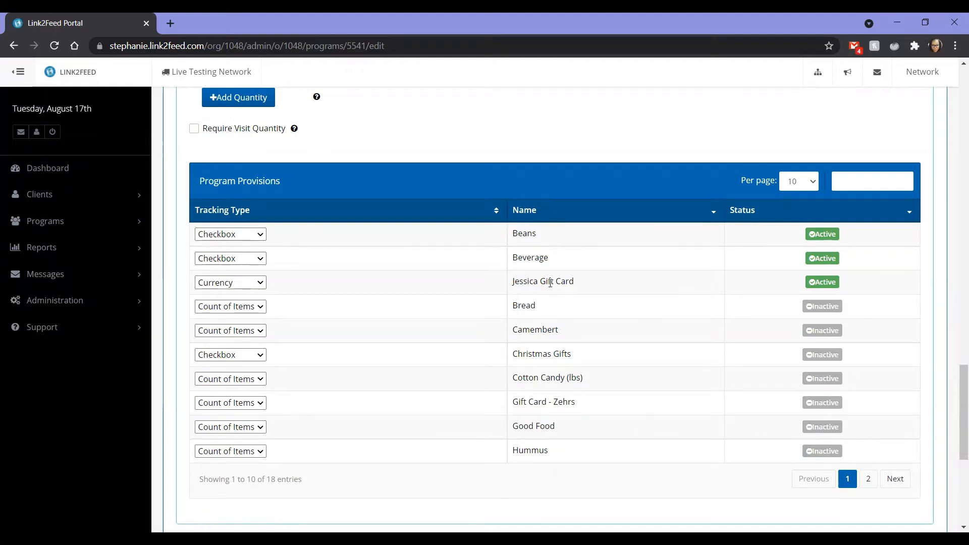
pyautogui.click(248, 236)
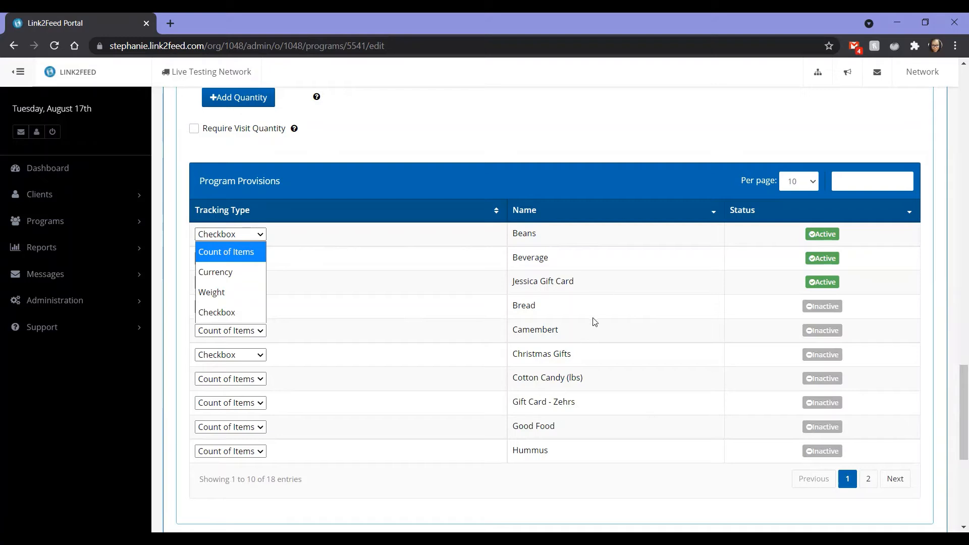
pyautogui.click(551, 251)
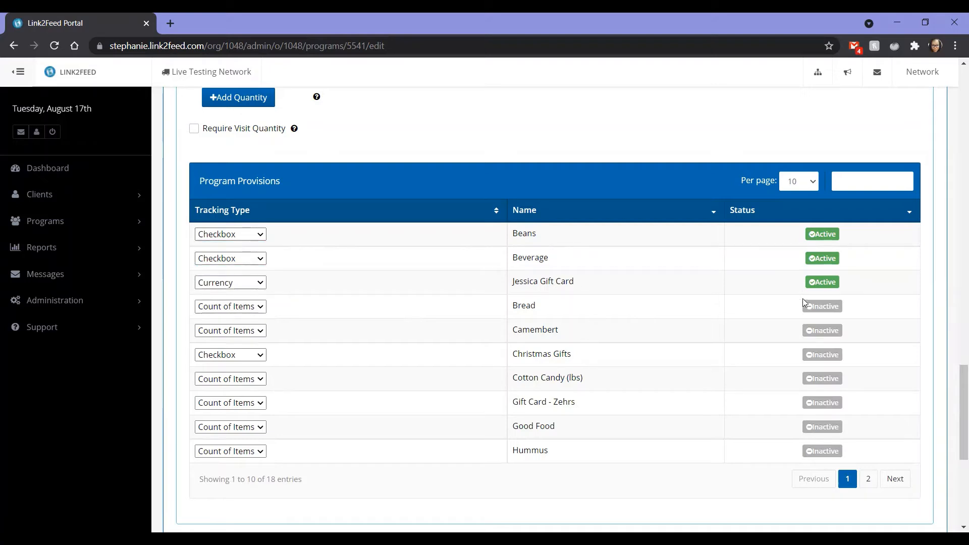
pyautogui.click(830, 313)
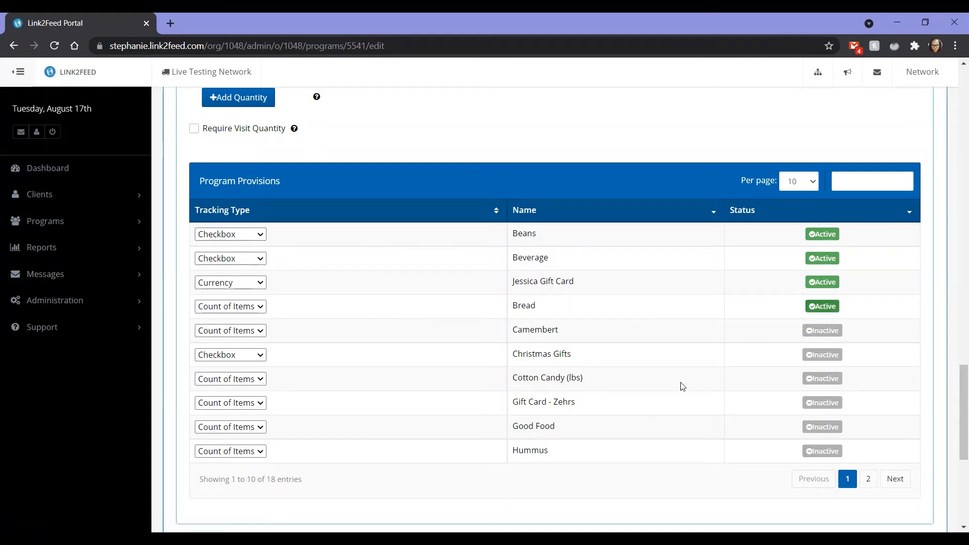
# Expand the Agency Exceptions List and examine which program settings each agency has exceptions for.
pyautogui.scroll(-5, 681, 386)
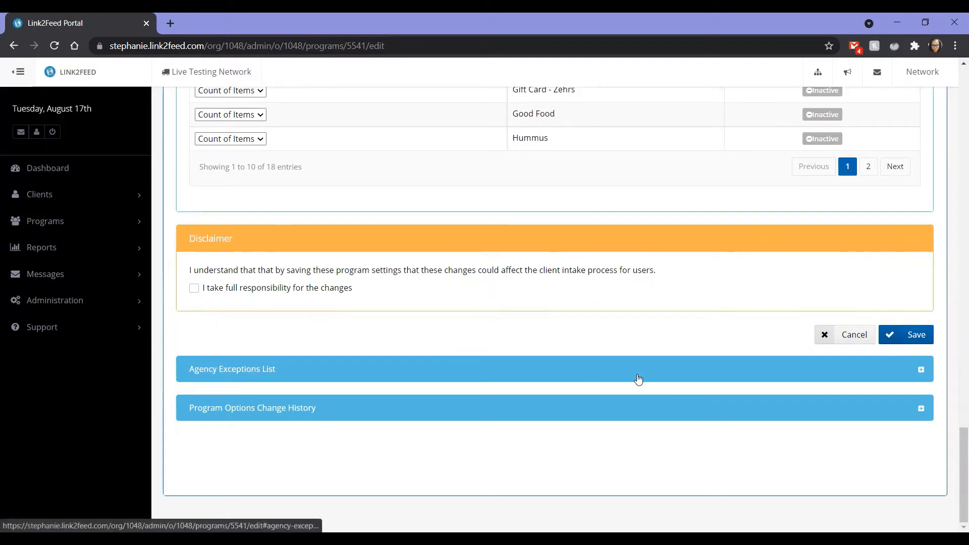
pyautogui.click(909, 374)
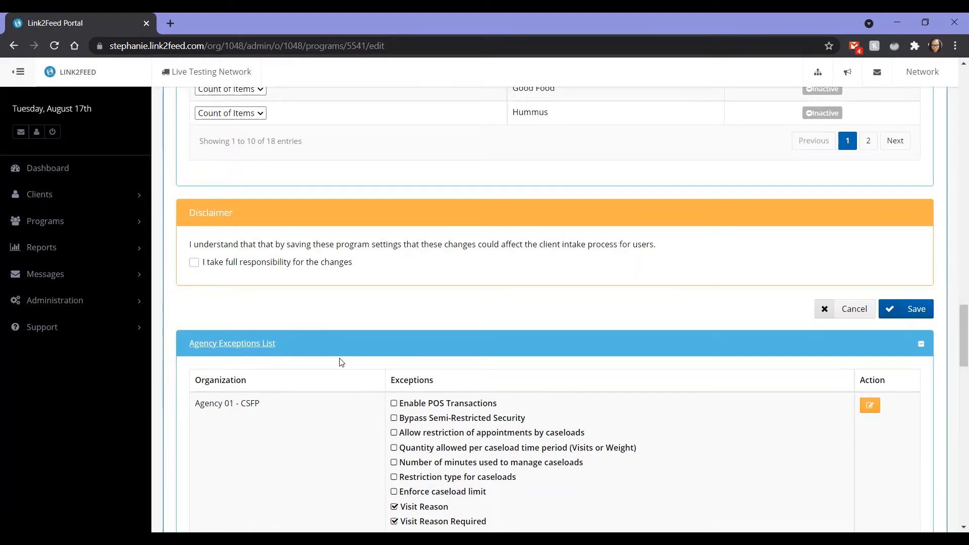
pyautogui.scroll(-4, 341, 362)
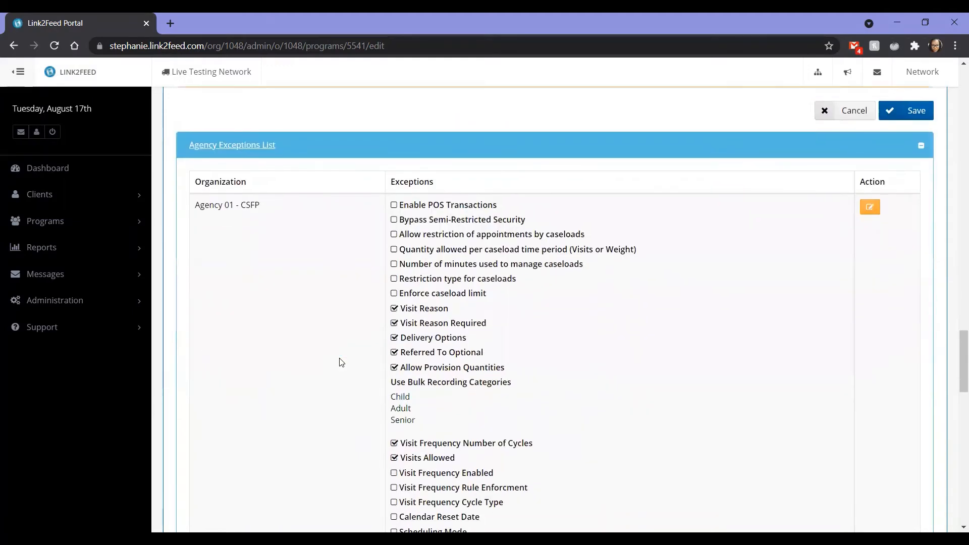
pyautogui.scroll(-1, 341, 361)
pyautogui.scroll(-1, 341, 362)
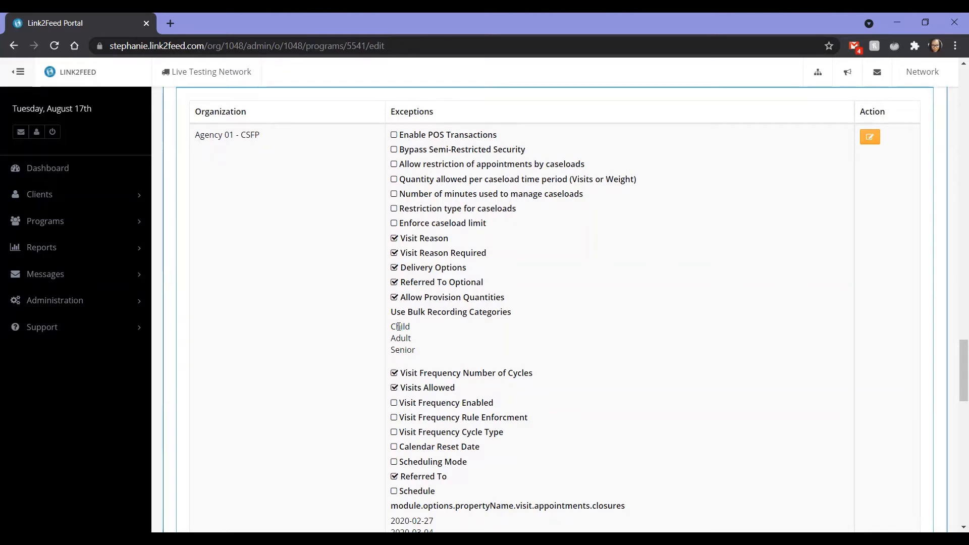
pyautogui.scroll(-8, 409, 364)
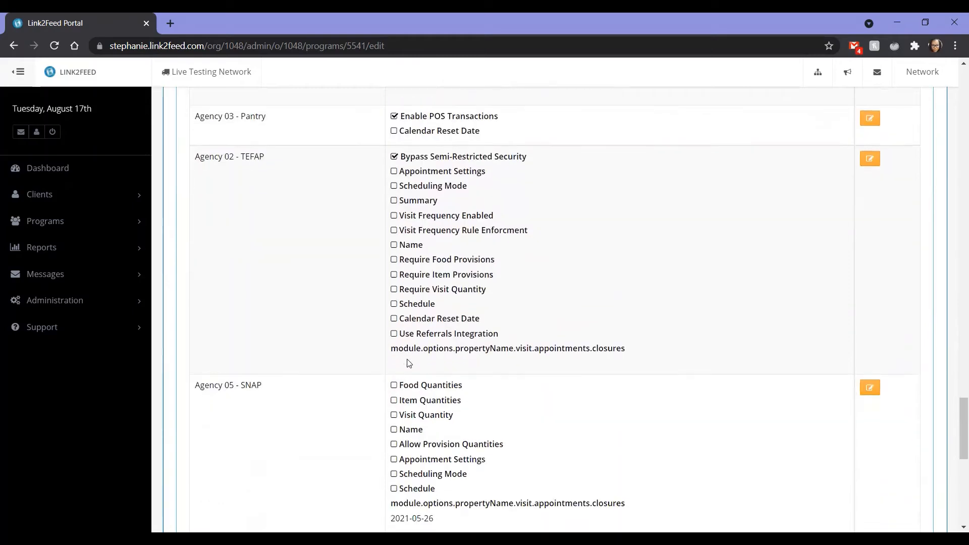
pyautogui.scroll(-10, 409, 364)
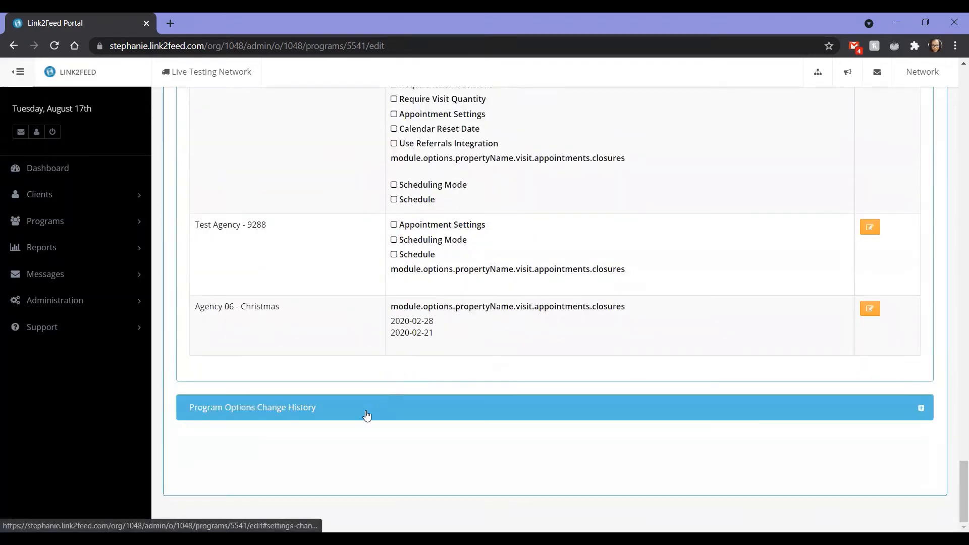
# Expand the Program Options Change History and review the logged users, fields, previous values and new values.
pyautogui.click(367, 416)
pyautogui.scroll(-6, 367, 416)
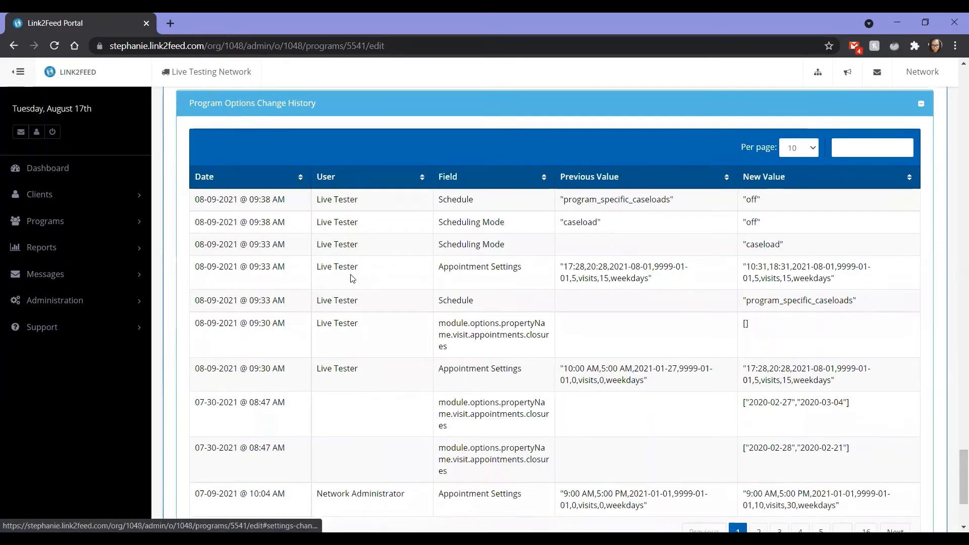
pyautogui.scroll(8, 437, 303)
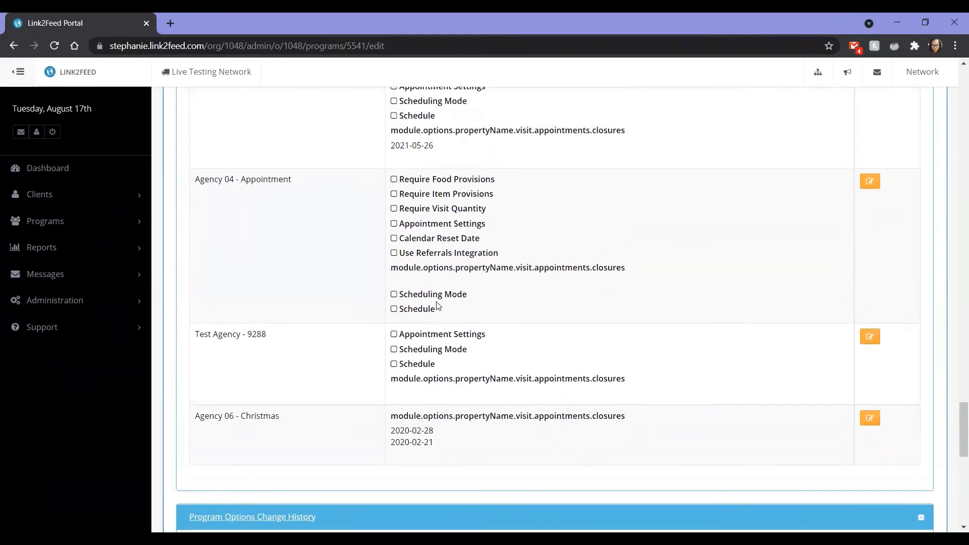
pyautogui.scroll(-10, 437, 305)
# Return to the Network Programs list and open the 9064 Test Standard program for editing.
pyautogui.scroll(20, 437, 305)
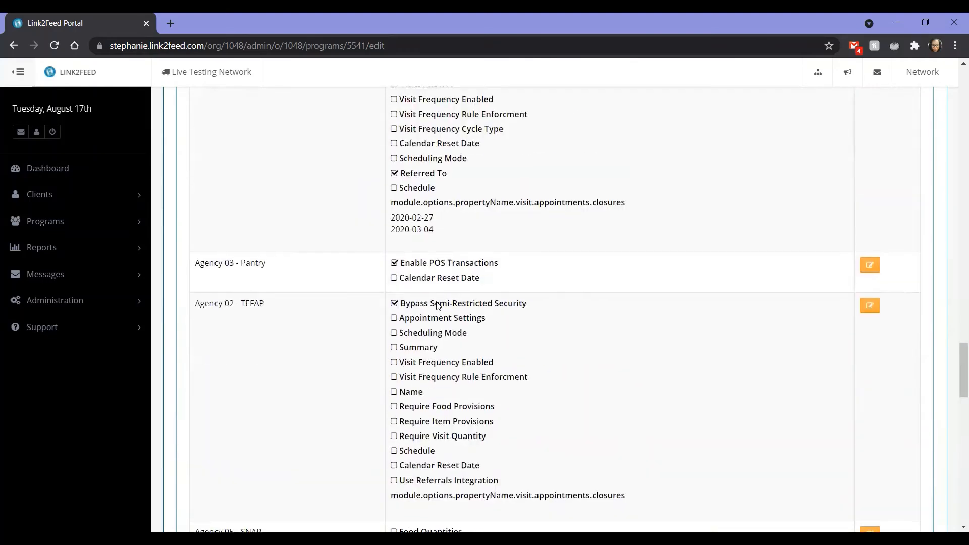
pyautogui.scroll(20, 438, 305)
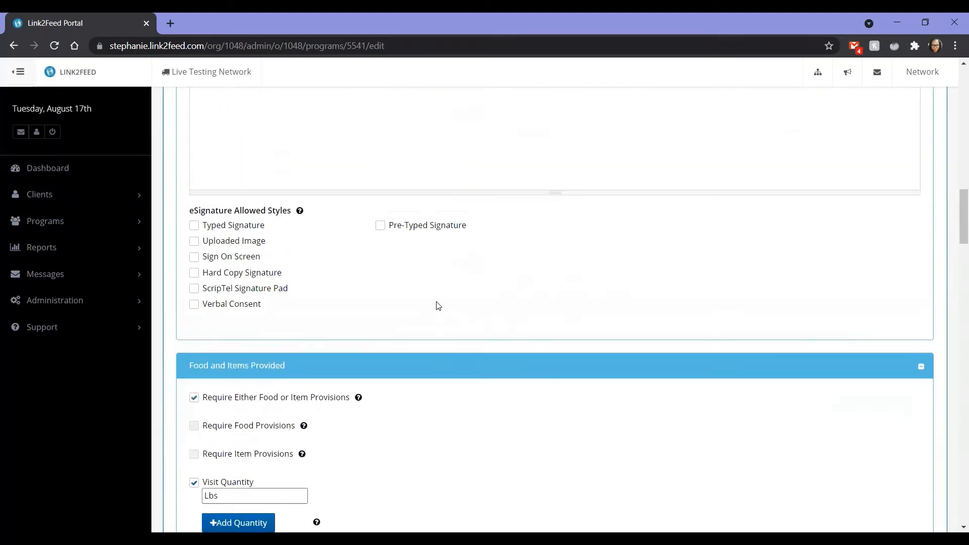
pyautogui.scroll(8, 438, 305)
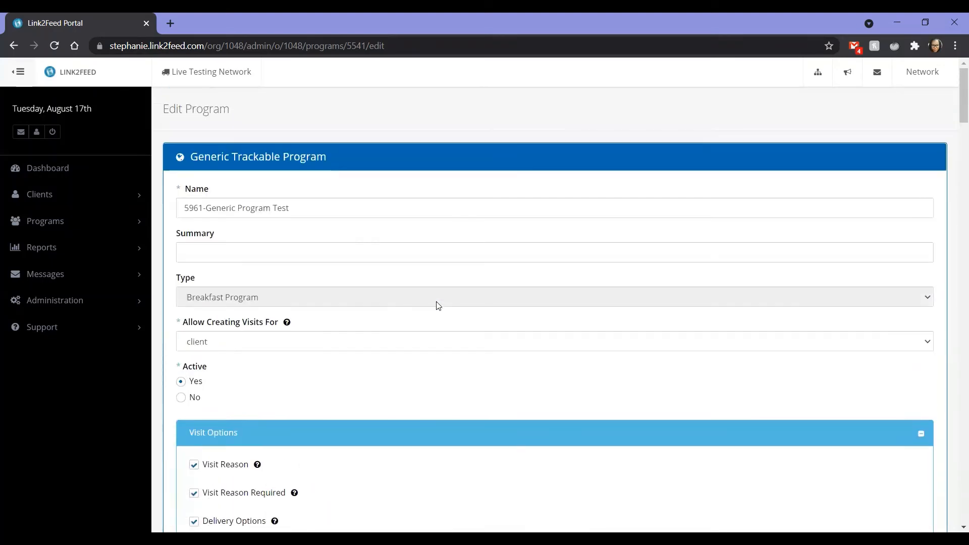
pyautogui.hotkey('alt', 'Left')
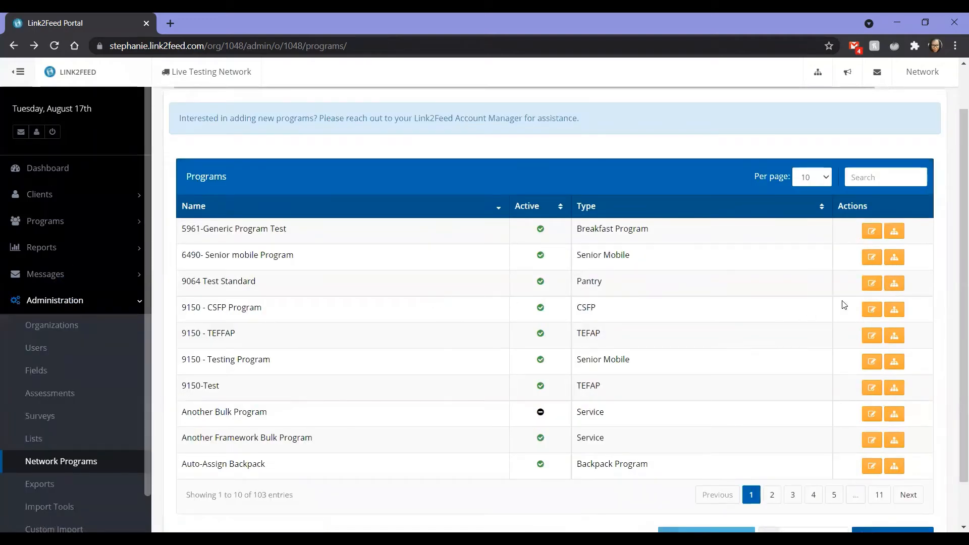
pyautogui.click(872, 289)
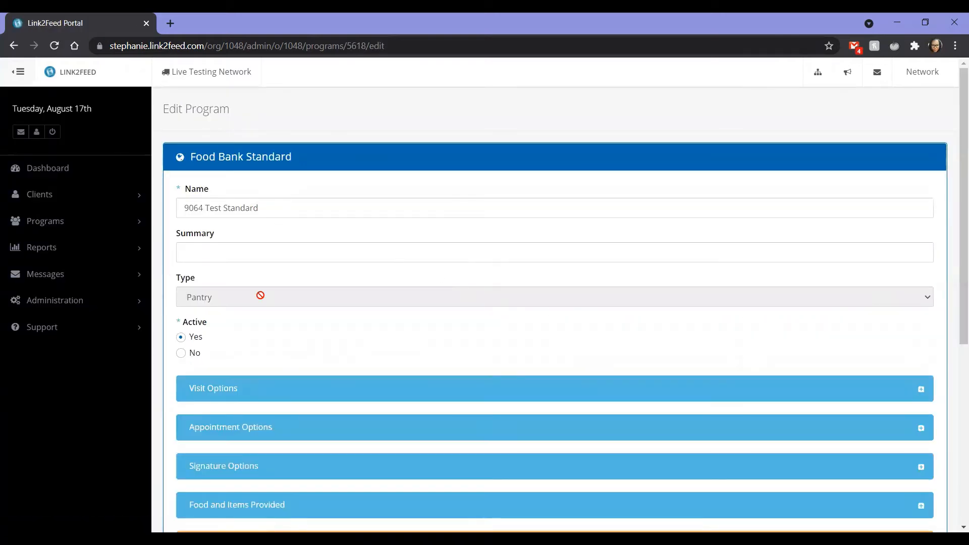
# Expand the Visit Options of the 9064 Test Standard program and review the available settings.
pyautogui.scroll(-1, 261, 295)
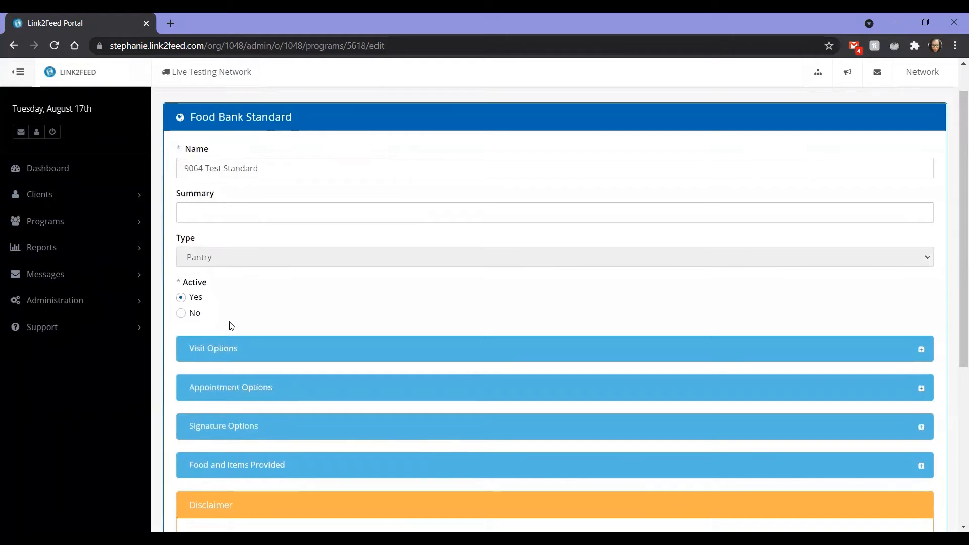
pyautogui.click(223, 347)
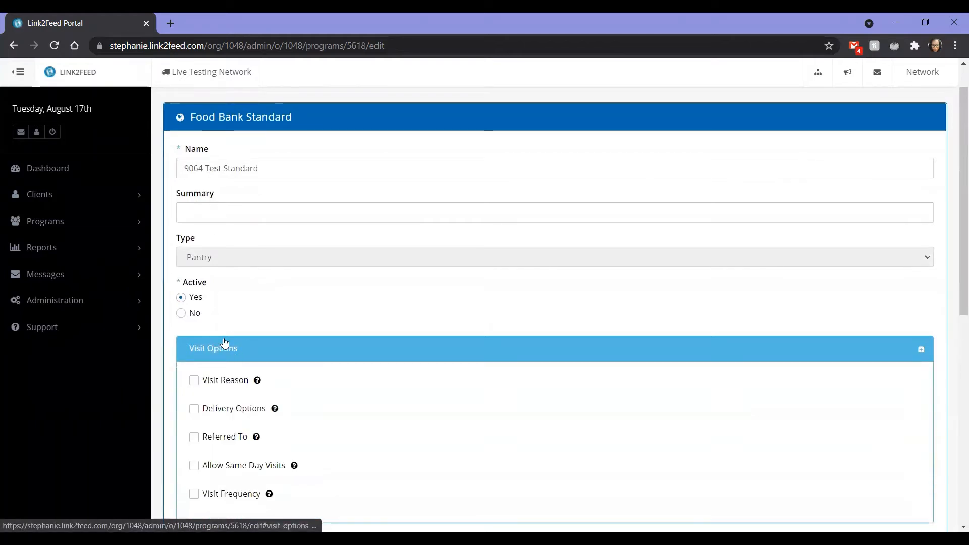
pyautogui.scroll(-3, 247, 308)
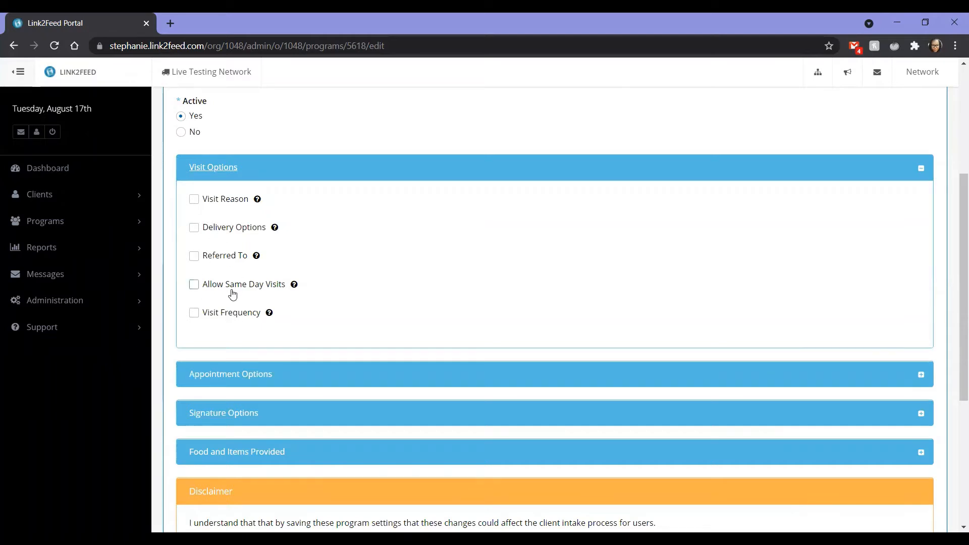
# Expand the Appointment Options, Signature Options and Food and Items Provided of the 9064 Test Standard program and review their settings.
pyautogui.click(242, 376)
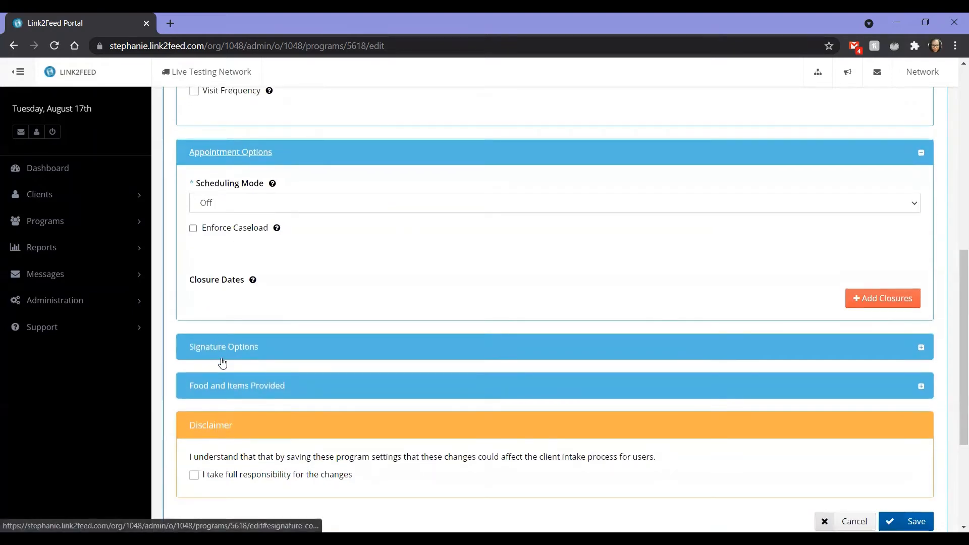
pyautogui.click(222, 362)
pyautogui.scroll(-3, 223, 303)
pyautogui.click(220, 254)
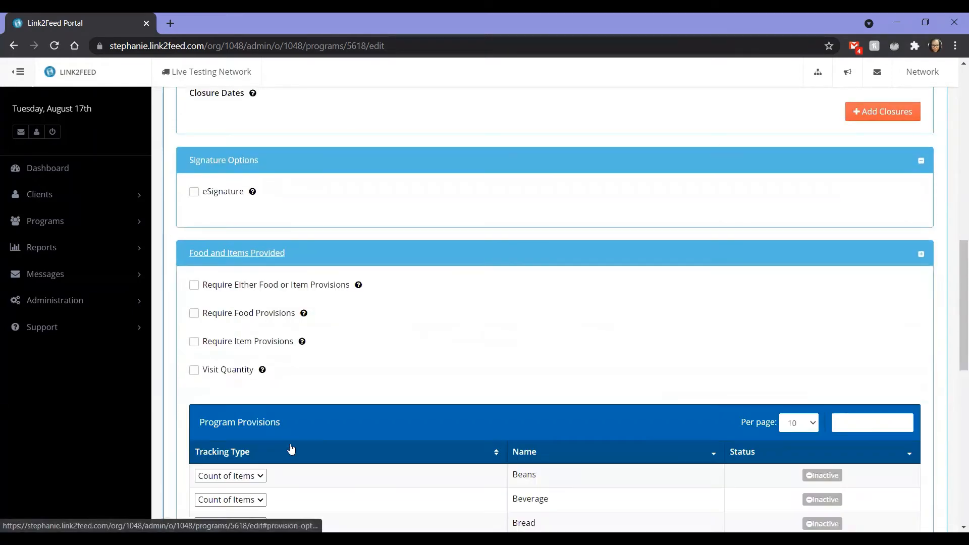
pyautogui.scroll(-3, 291, 448)
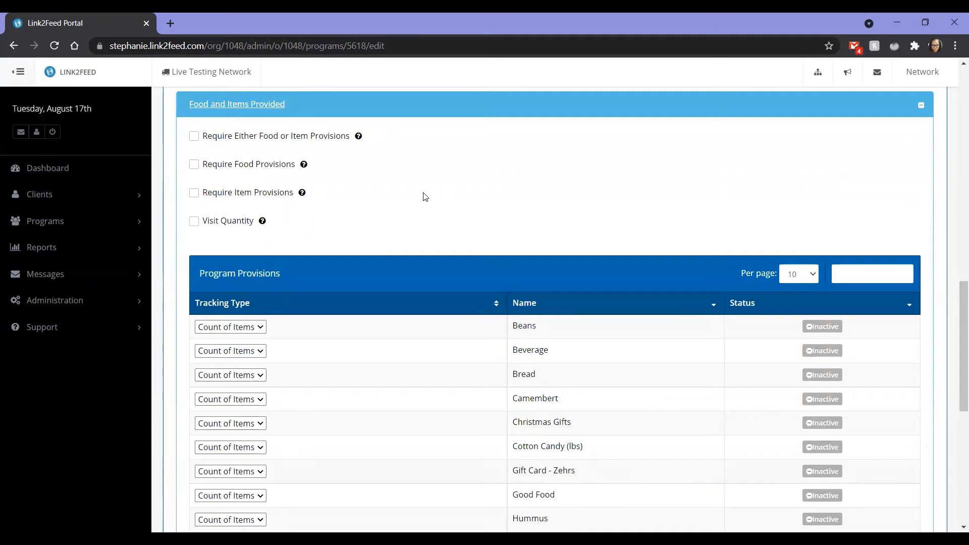
# Return to the Network Programs list and open the 9150 - CSFP Program for editing.
pyautogui.hscroll(-5, 425, 197)
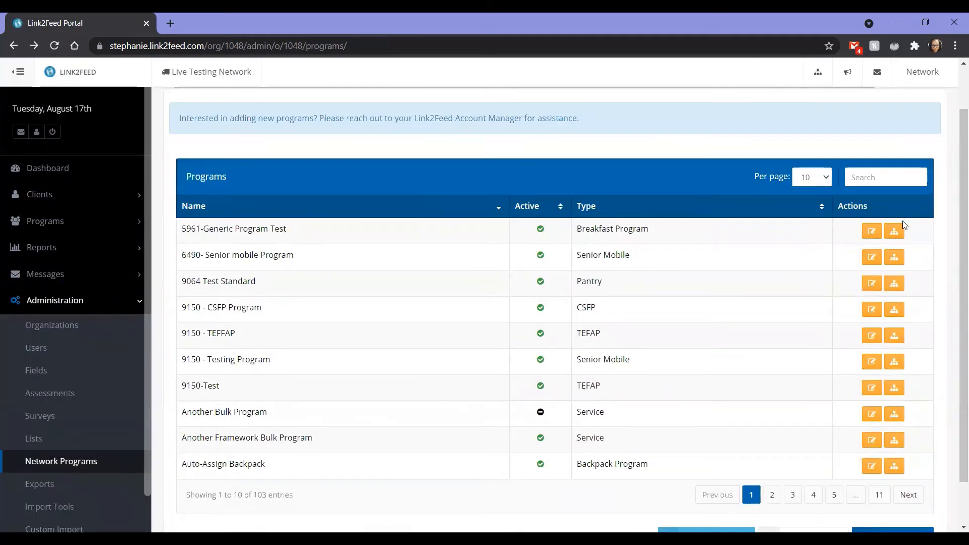
pyautogui.click(872, 316)
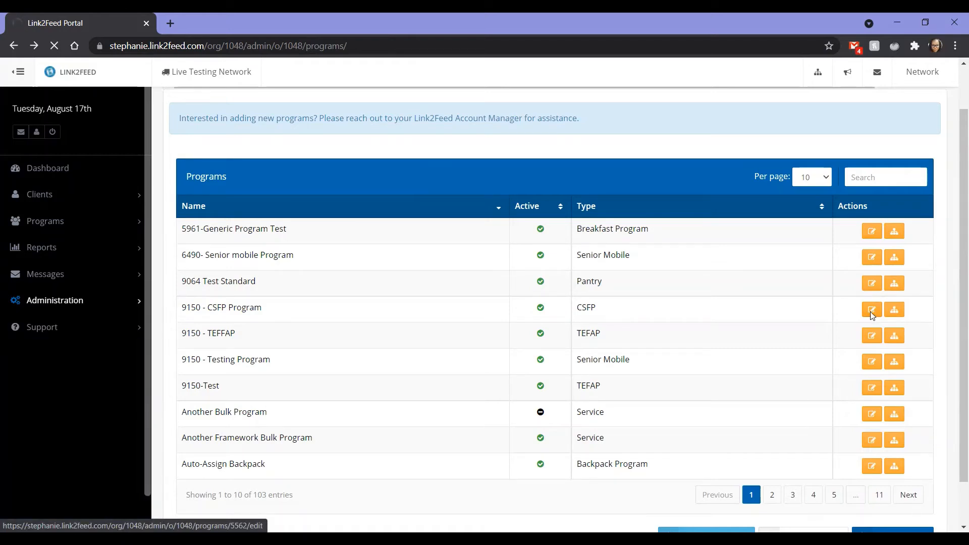
# Expand the CSFP program's Operational Options and review the automatic status settings and the help for Restrict Enrollment.
pyautogui.scroll(-5, 223, 196)
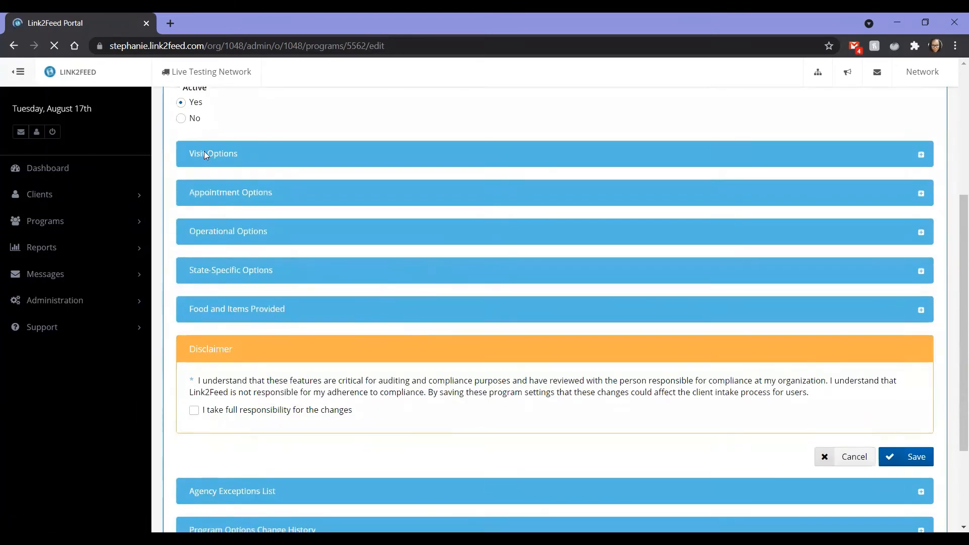
pyautogui.click(240, 245)
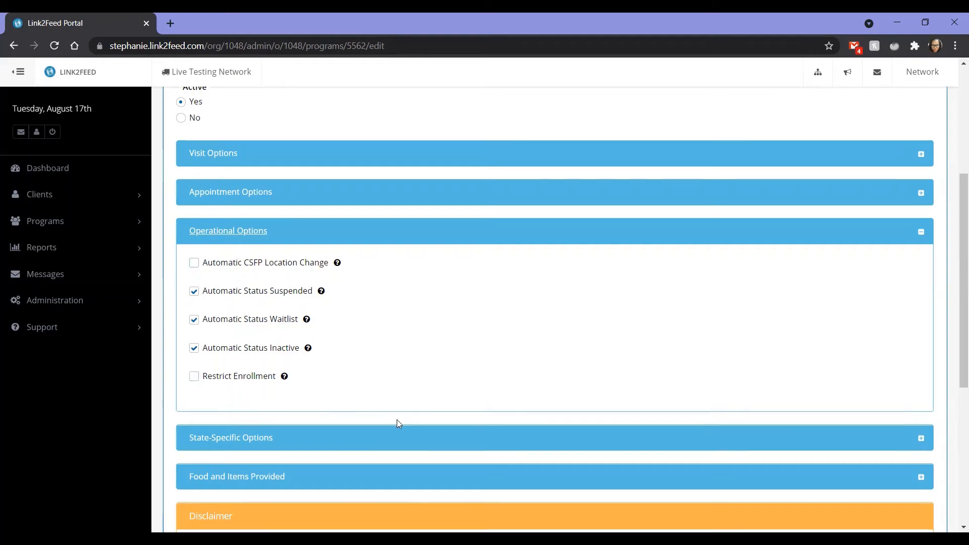
pyautogui.scroll(-2, 397, 422)
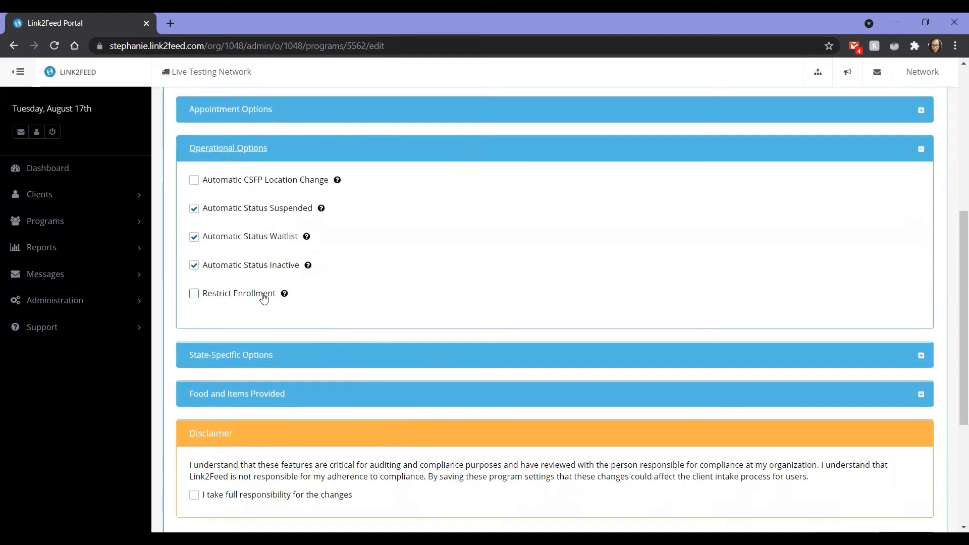
pyautogui.moveTo(285, 295)
# Expand the State-Specific Options, review the configured states and browse the states available to add without adding one.
pyautogui.click(309, 363)
pyautogui.scroll(-3, 309, 364)
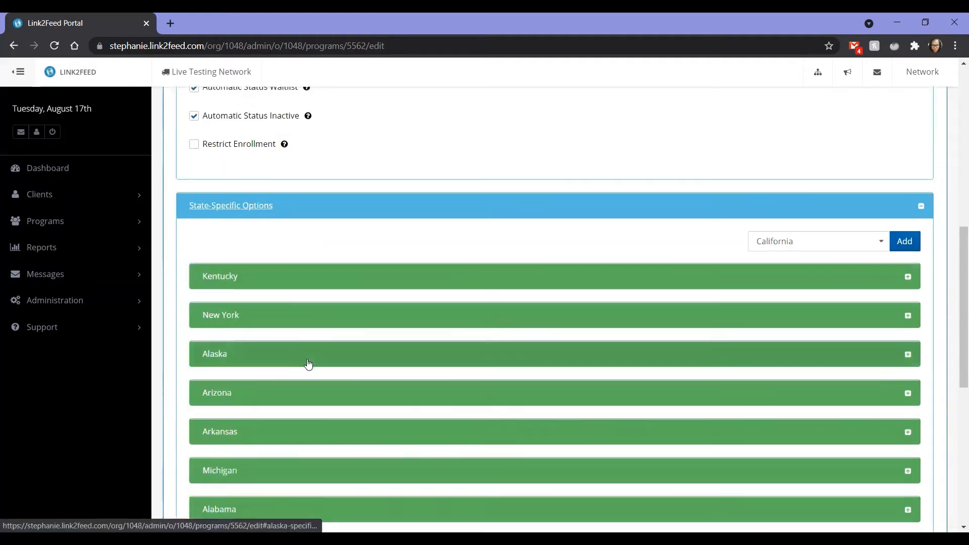
pyautogui.scroll(-2, 303, 353)
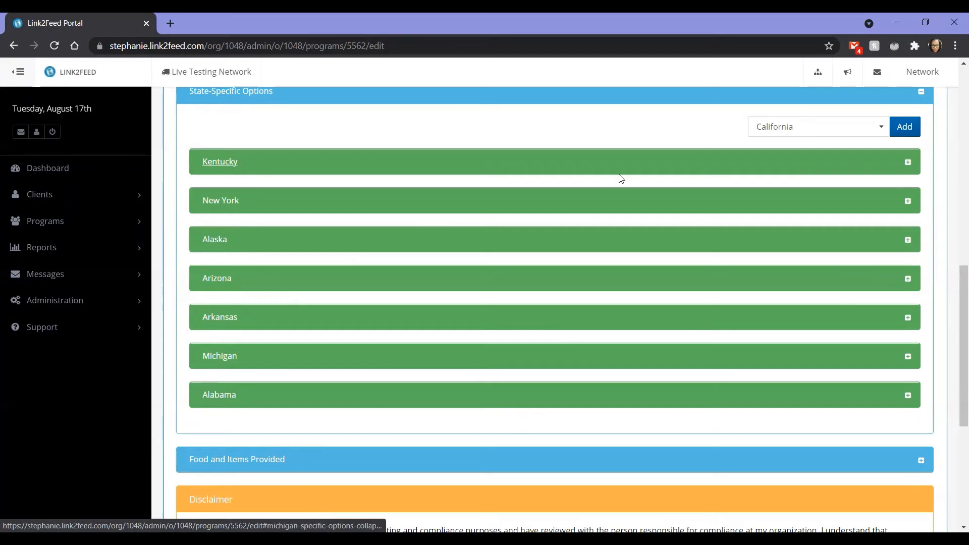
pyautogui.click(801, 132)
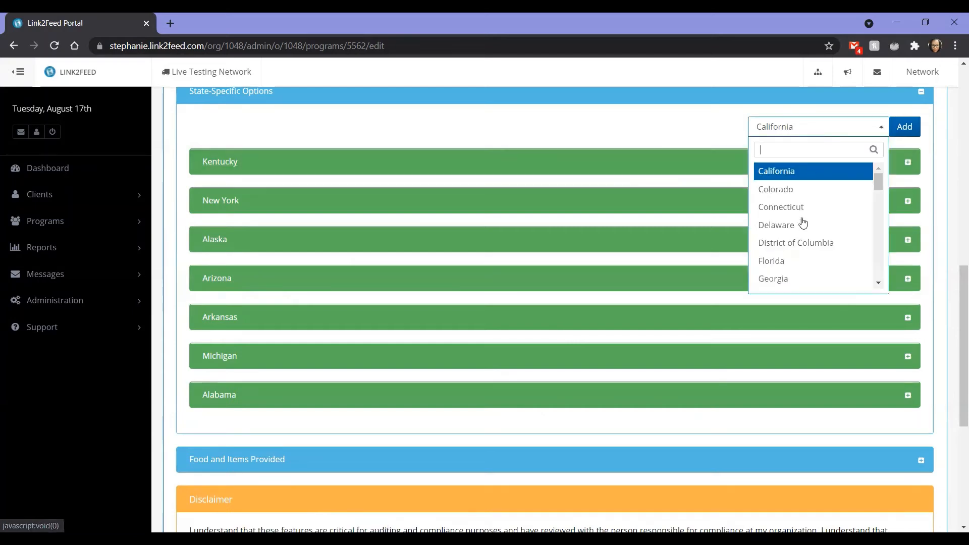
pyautogui.click(699, 133)
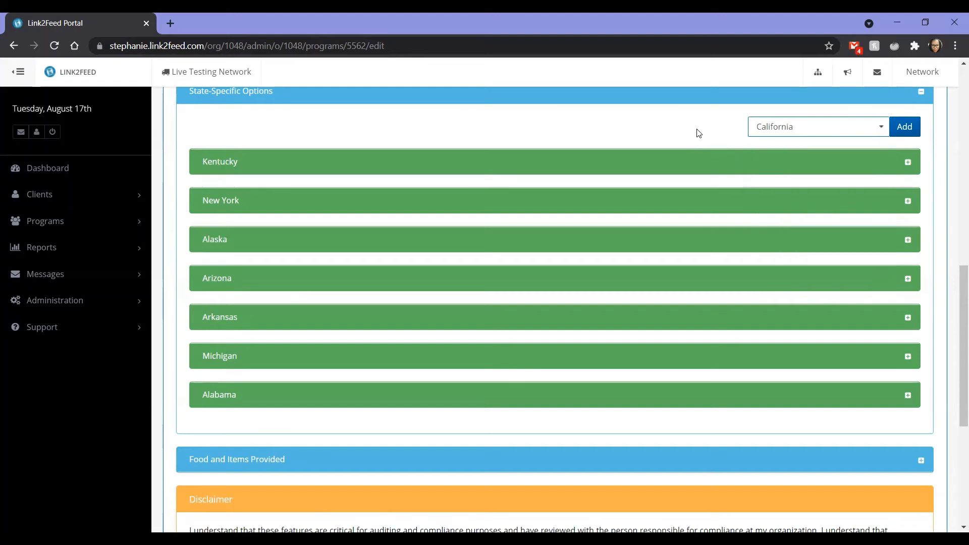
# Expand Kentucky's CSFP Options and review the settings through Caseloads by Agency, including help for Recertification Extension, CSFP Screening and Allow Other Signatory.
pyautogui.click(829, 171)
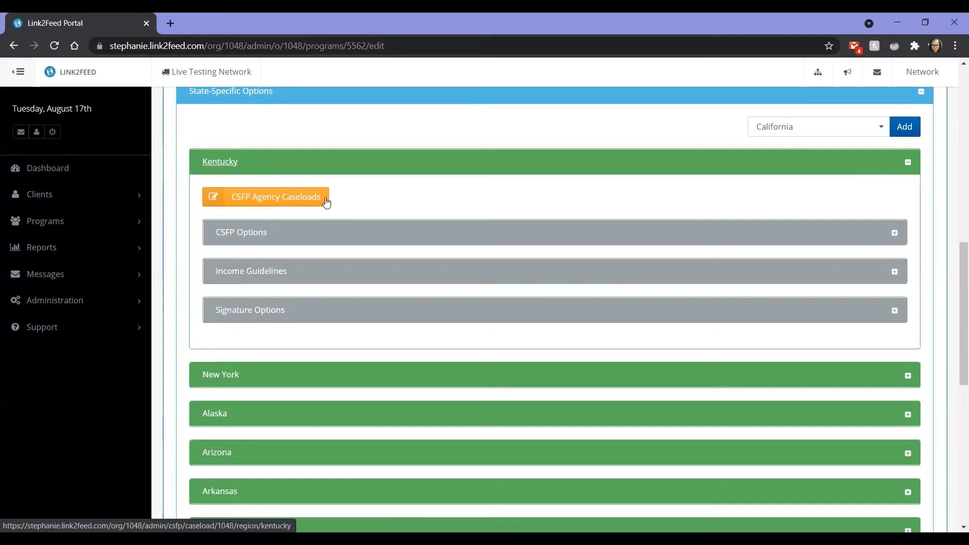
pyautogui.click(340, 241)
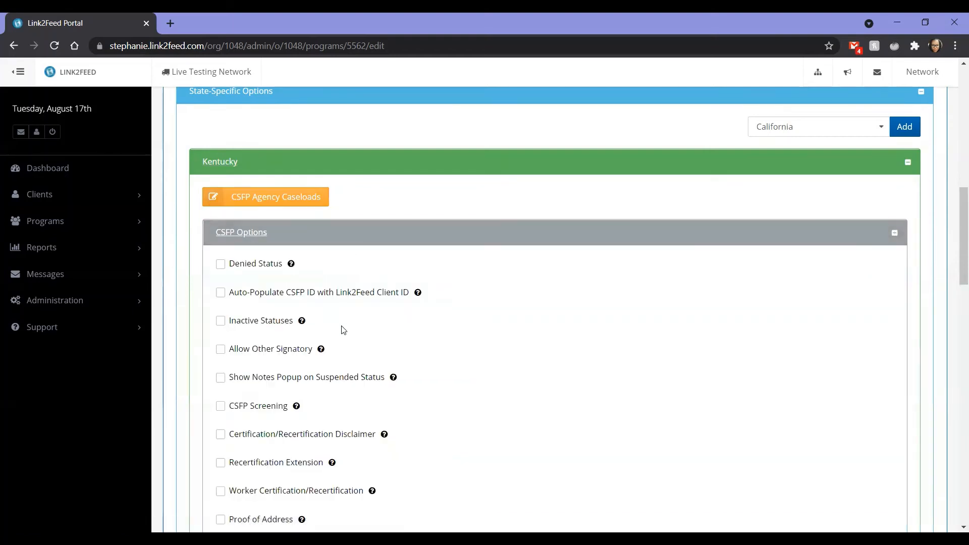
pyautogui.scroll(-3, 343, 329)
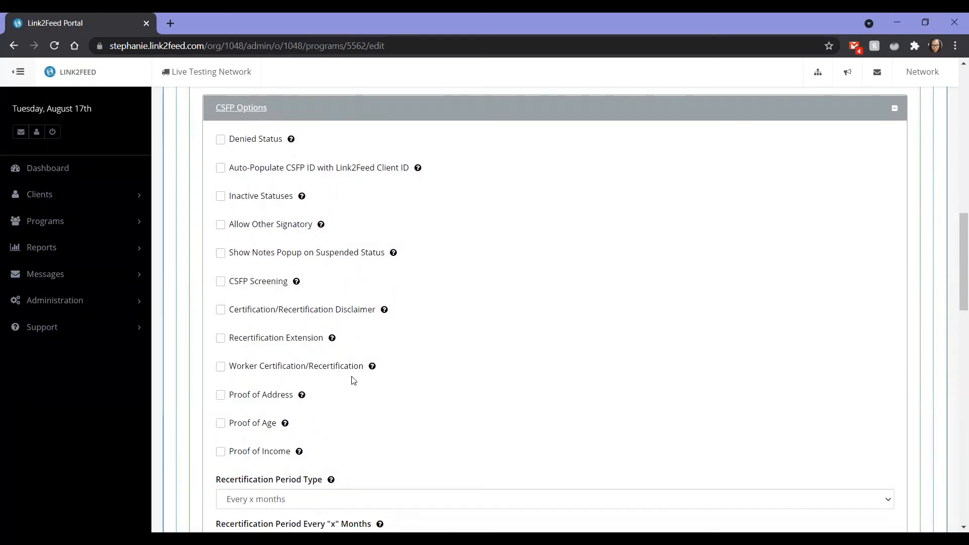
pyautogui.moveTo(332, 339)
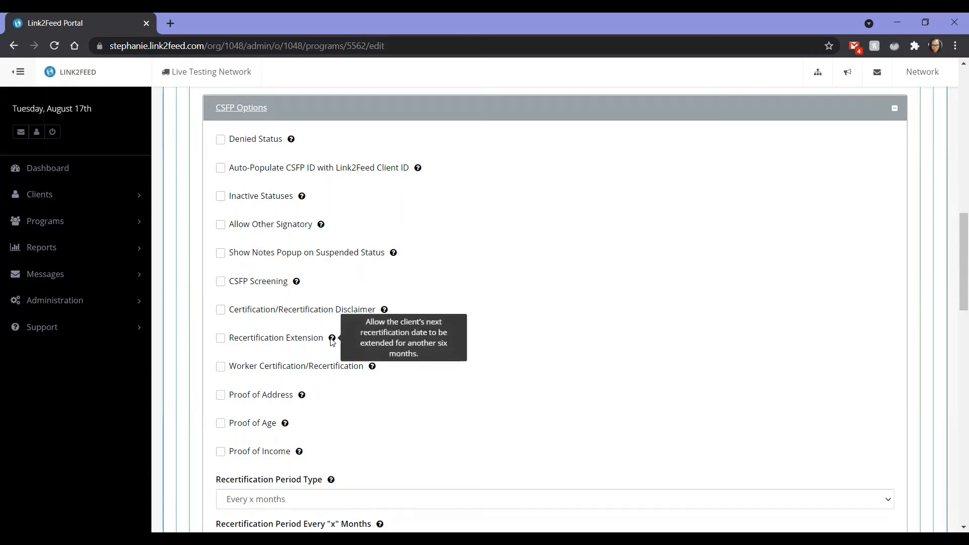
pyautogui.moveTo(297, 280)
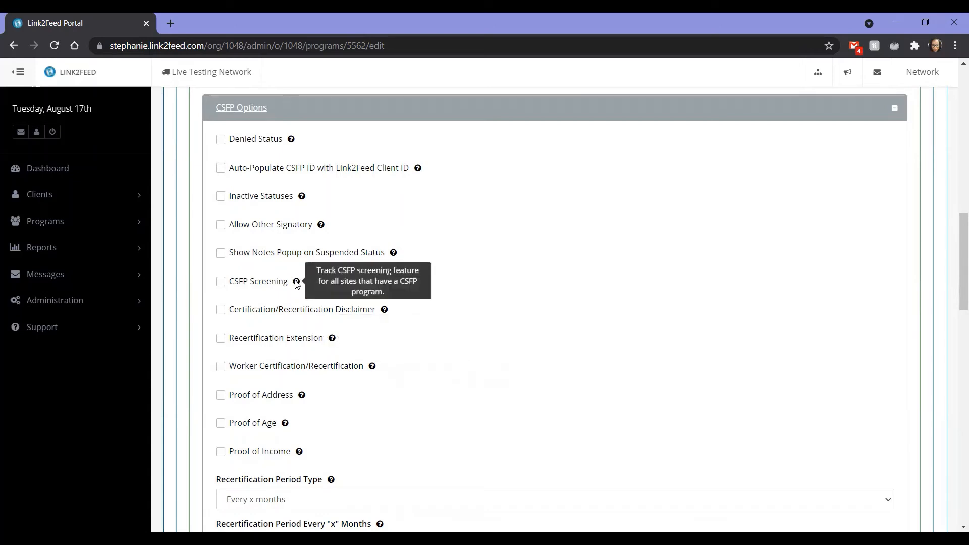
pyautogui.moveTo(324, 228)
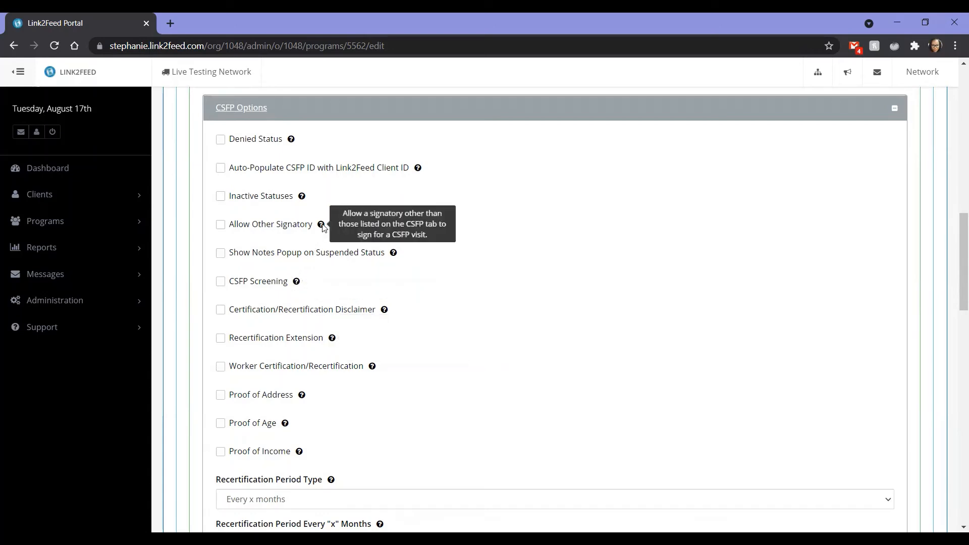
pyautogui.scroll(-4, 310, 355)
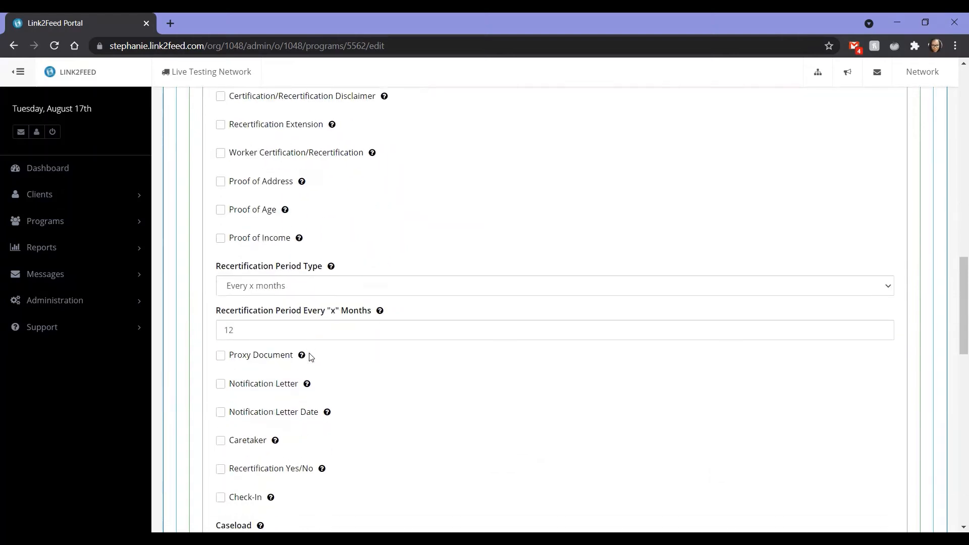
pyautogui.scroll(-3, 311, 356)
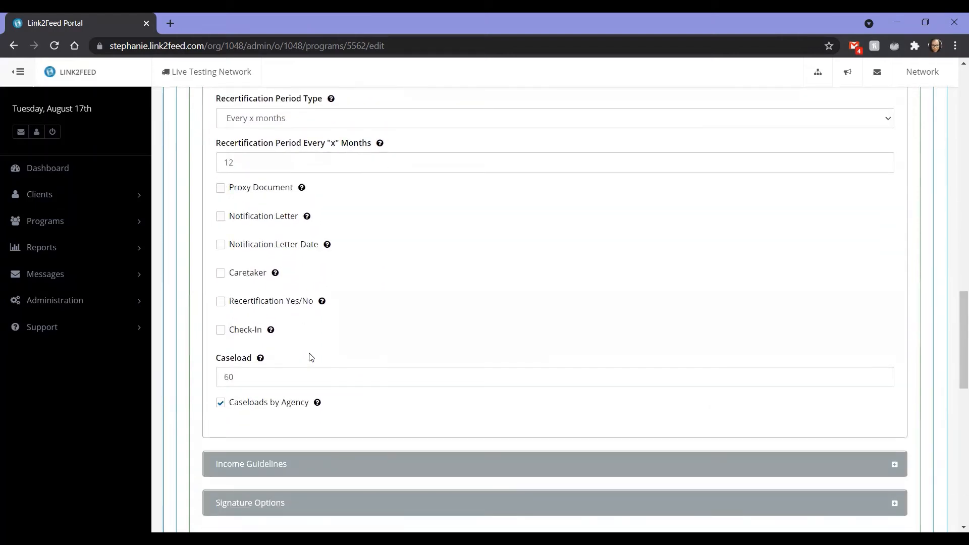
pyautogui.scroll(-1, 311, 357)
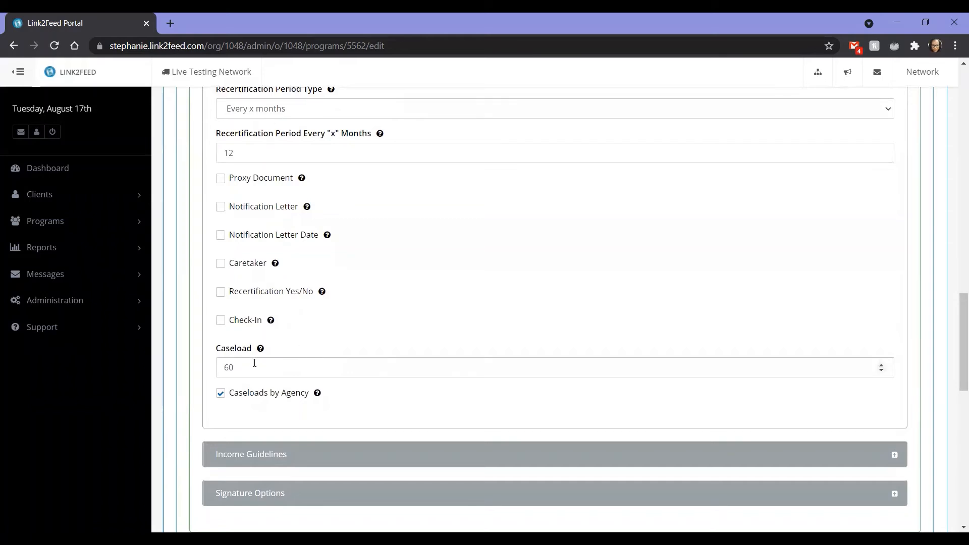
pyautogui.scroll(-1, 244, 362)
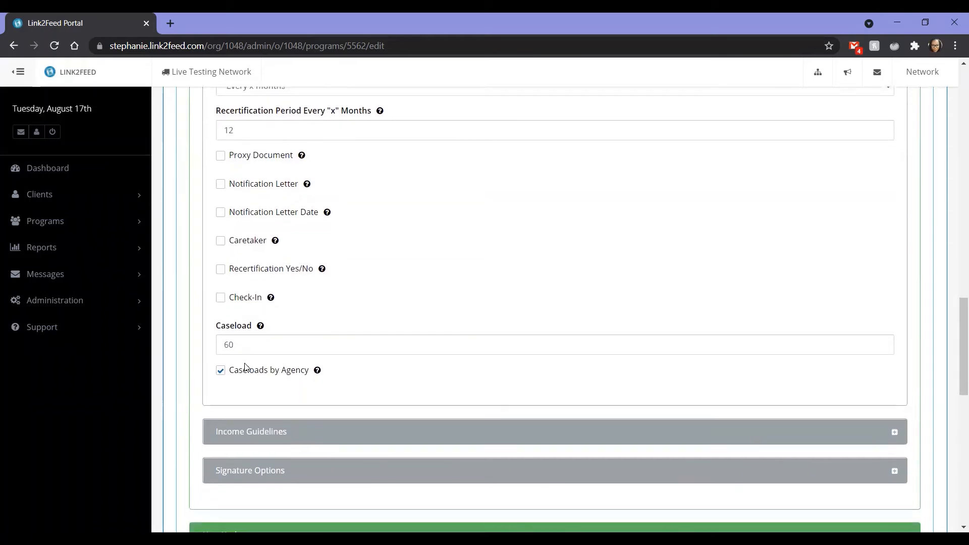
# Enable the Certification/Recertification Disclaimer in Kentucky's CSFP Options and place the cursor in its client disclaimer text.
pyautogui.scroll(6, 263, 225)
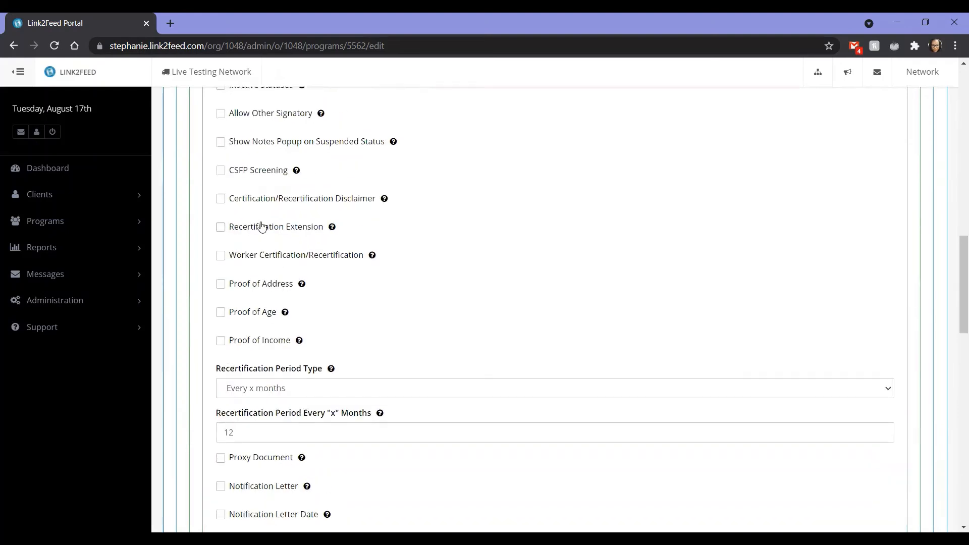
pyautogui.click(260, 198)
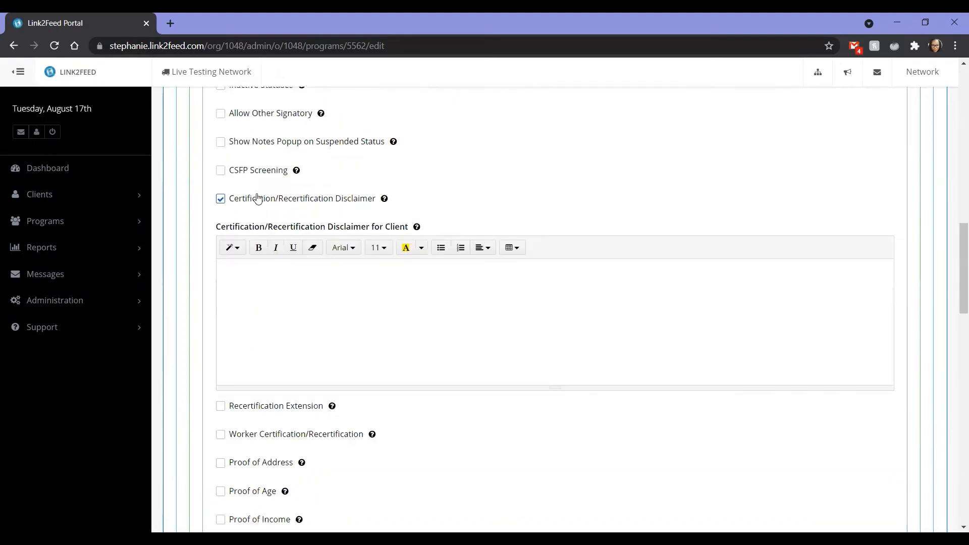
pyautogui.scroll(-2, 257, 199)
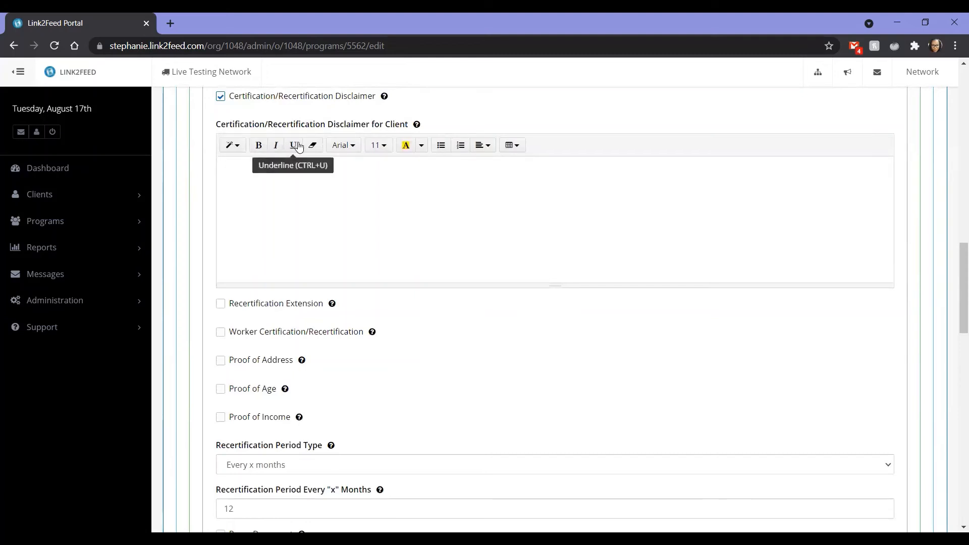
pyautogui.click(417, 170)
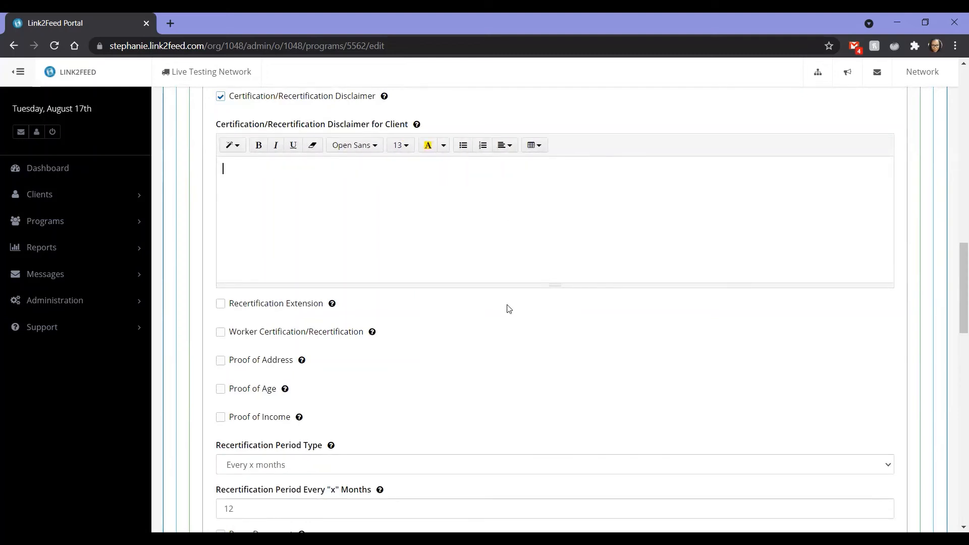
# Expand Kentucky's Income Guidelines and review the maximum monthly income by household size and for each additional member.
pyautogui.scroll(-10, 509, 309)
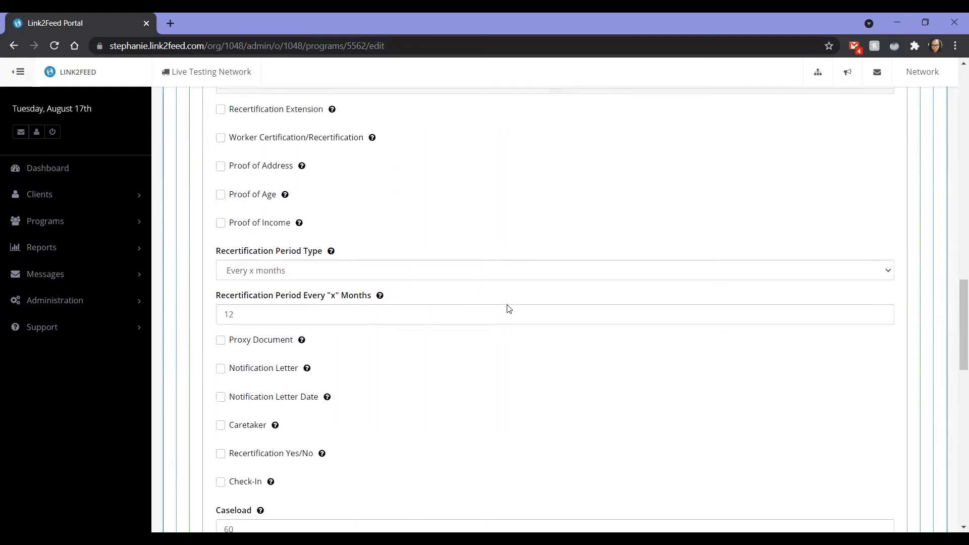
pyautogui.click(340, 309)
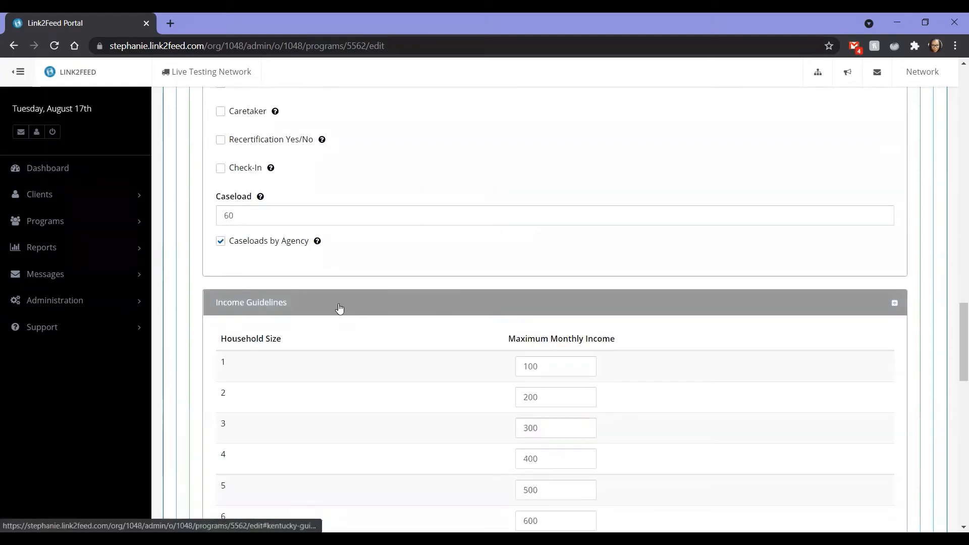
pyautogui.scroll(-4, 339, 310)
pyautogui.scroll(-2, 339, 308)
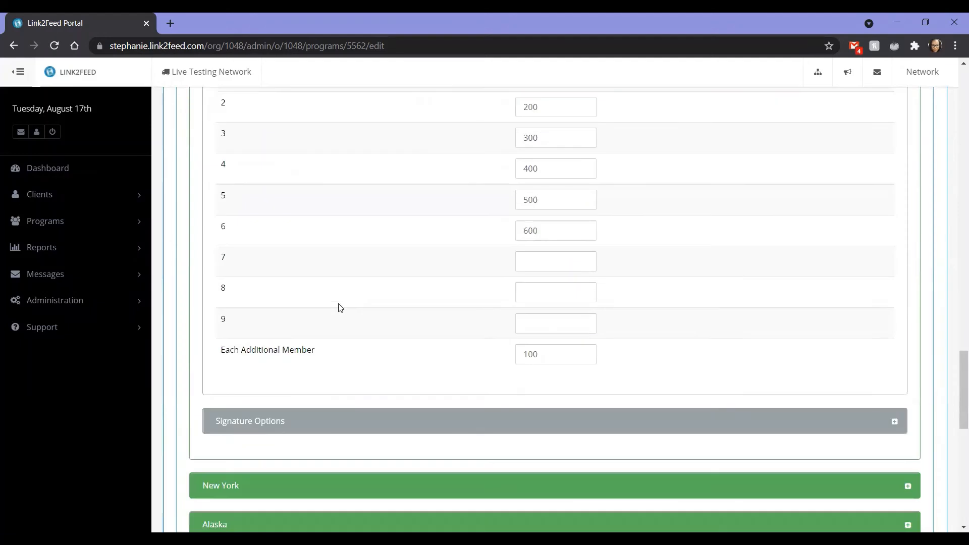
pyautogui.scroll(1, 340, 308)
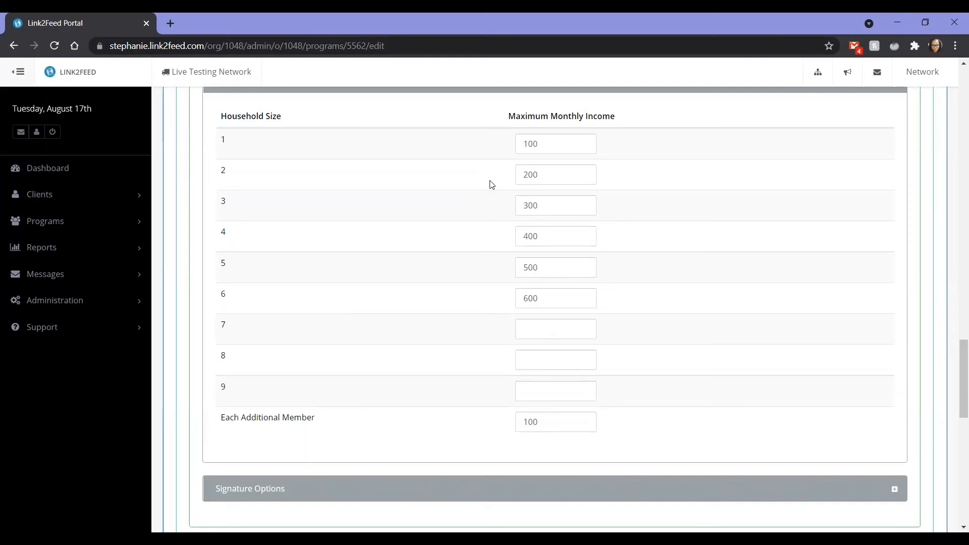
pyautogui.scroll(-4, 443, 238)
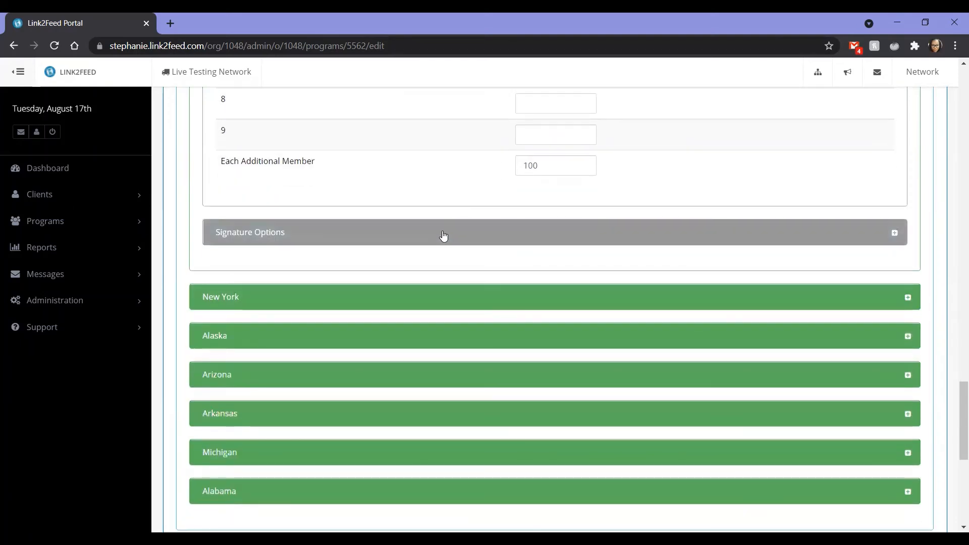
# Expand Kentucky's Signature Options, review the eSignature disclaimer and allowed styles, and recheck the Income Guidelines.
pyautogui.click(444, 238)
pyautogui.scroll(-3, 406, 402)
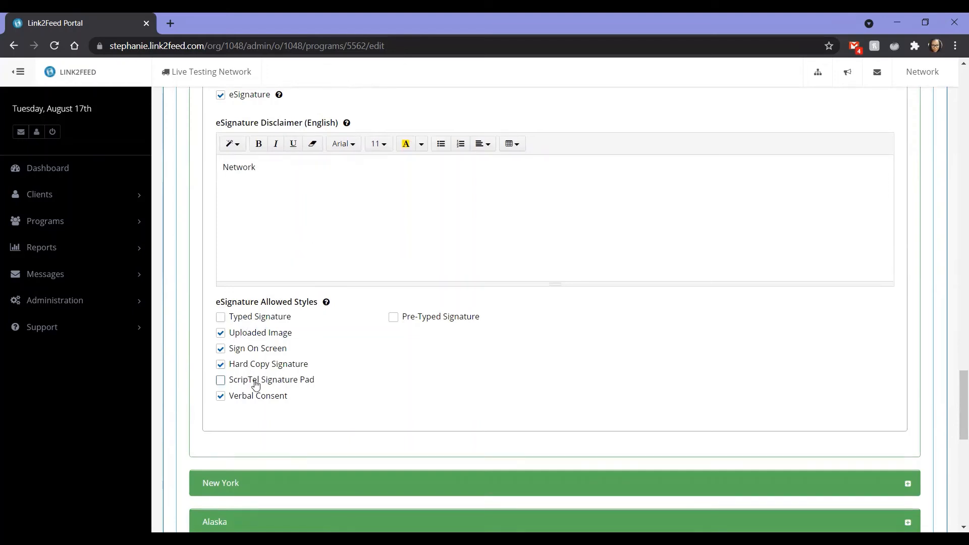
pyautogui.scroll(4, 256, 384)
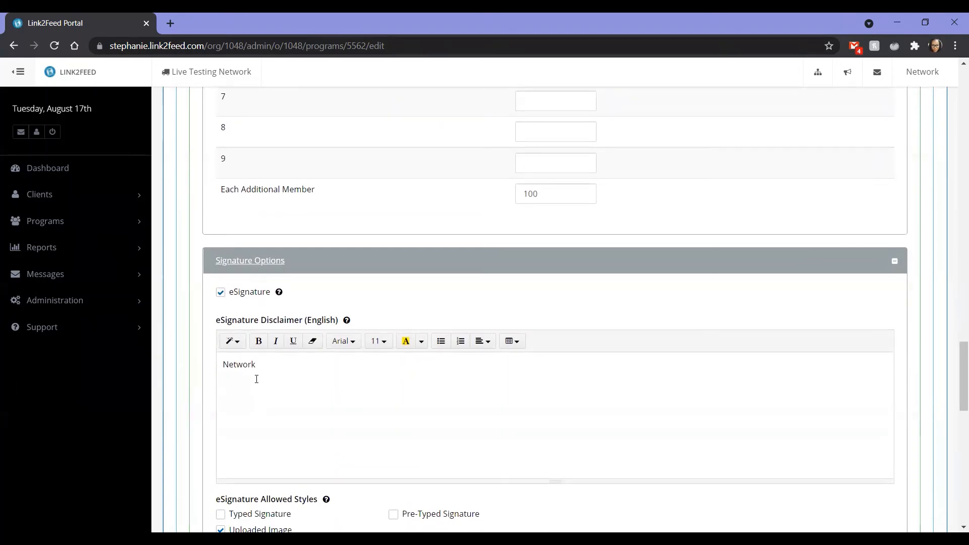
pyautogui.scroll(2, 256, 379)
pyautogui.scroll(3, 290, 213)
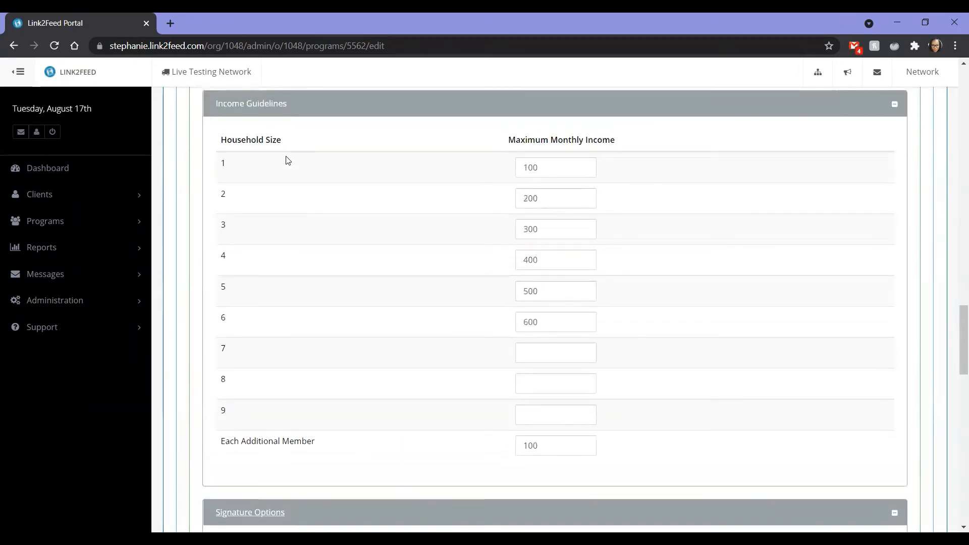
pyautogui.scroll(-1, 356, 323)
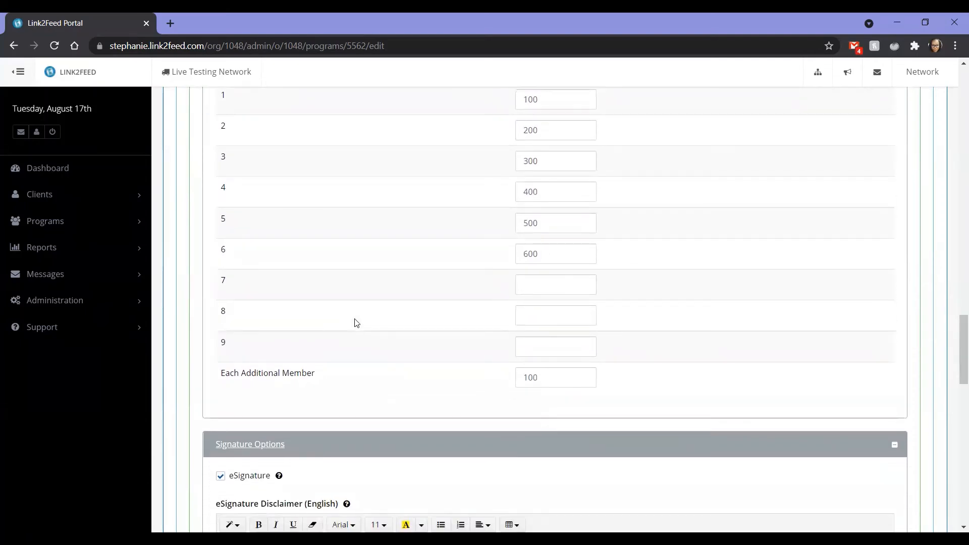
# Review the rest of Kentucky's Signature Options, the remaining state sections and the Disclaimer, and return to the network programs list.
pyautogui.scroll(-8, 357, 323)
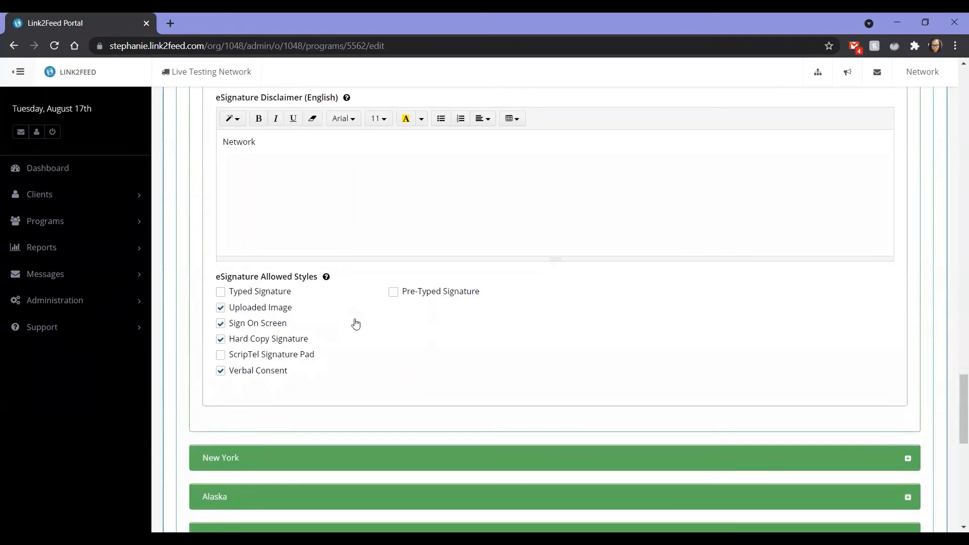
pyautogui.scroll(-4, 355, 323)
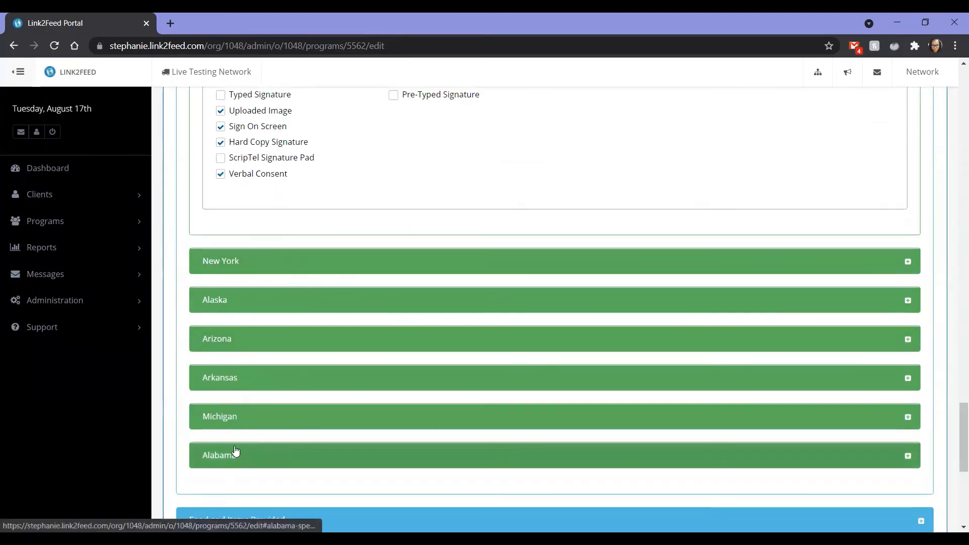
pyautogui.scroll(-5, 235, 451)
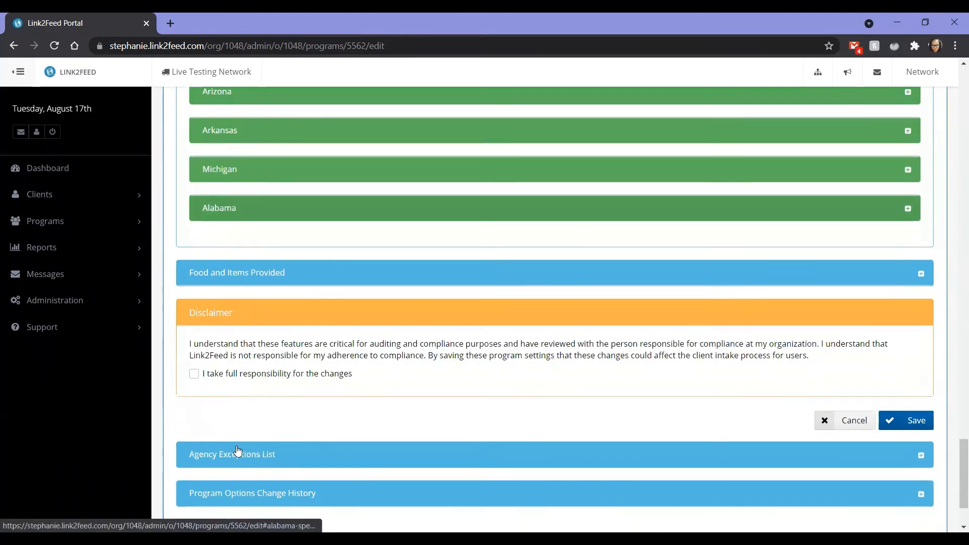
pyautogui.hotkey('alt', 'Left')
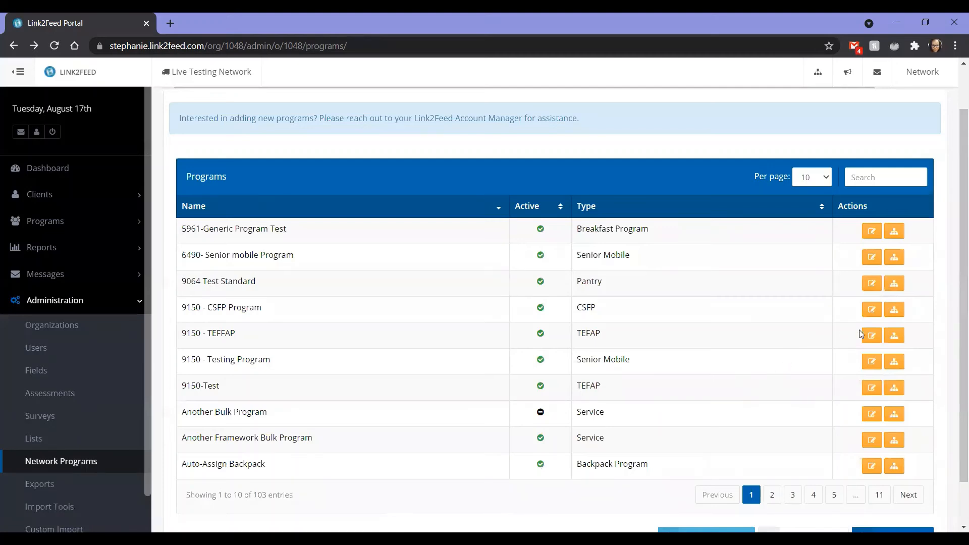
# Open the 9150 - TEFFAP program for editing and review the city, county and state eligibility settings in its Operational Options.
pyautogui.click(874, 337)
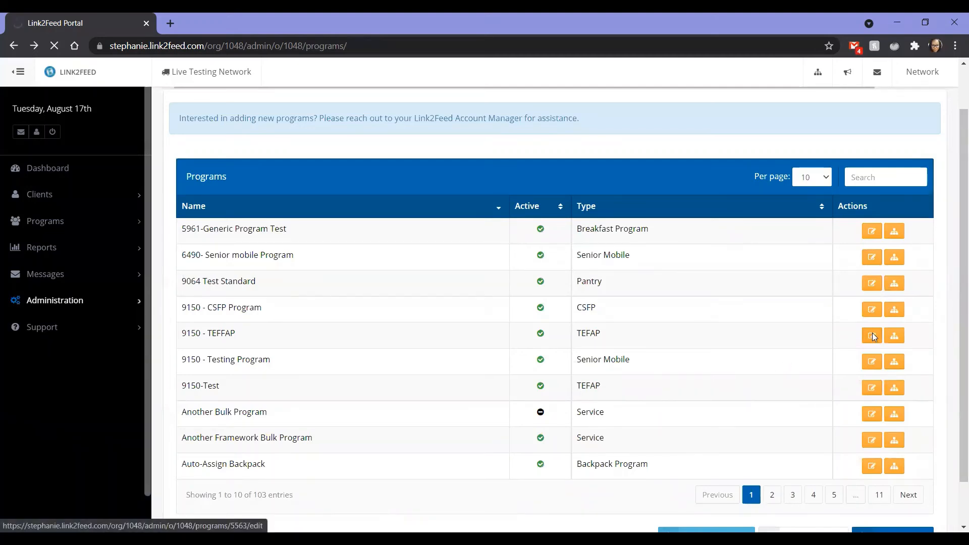
pyautogui.scroll(-2, 470, 338)
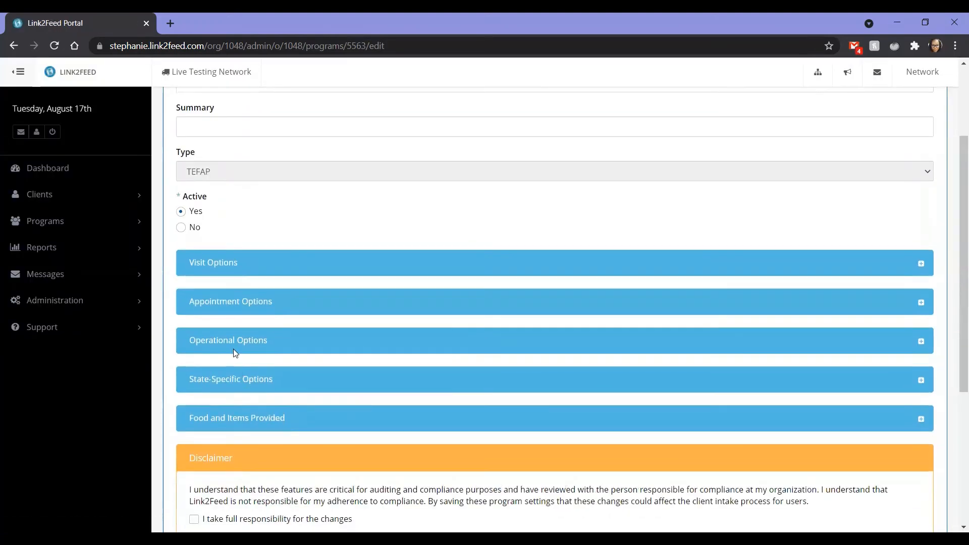
pyautogui.click(342, 347)
pyautogui.scroll(-2, 230, 263)
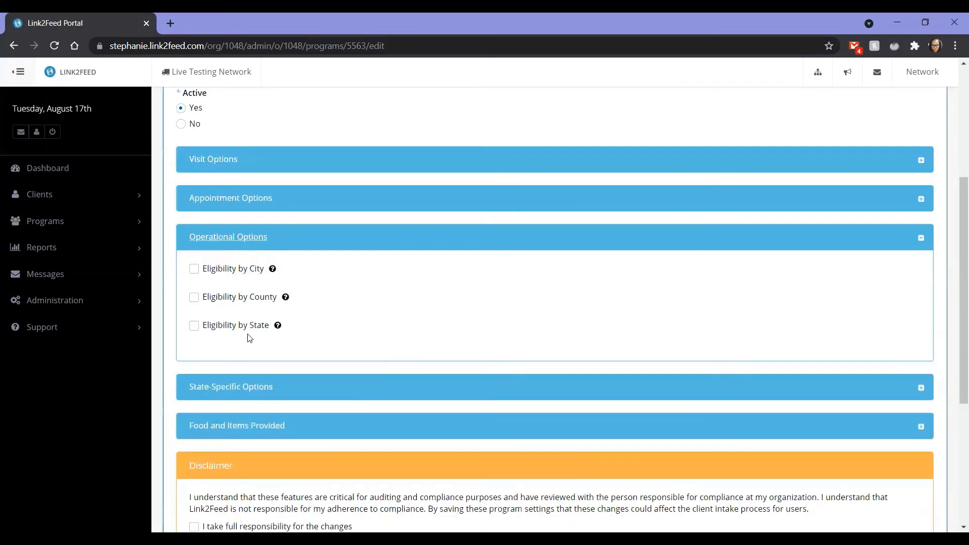
pyautogui.moveTo(279, 326)
# Expand the program's State-Specific Options and open the TEFAP Options for Alaska.
pyautogui.click(273, 387)
pyautogui.scroll(-5, 273, 387)
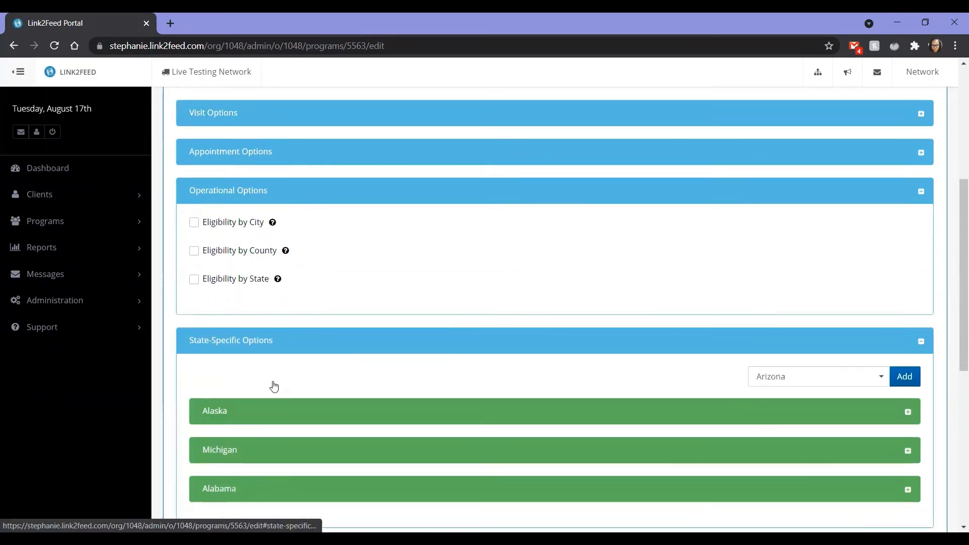
pyautogui.click(323, 212)
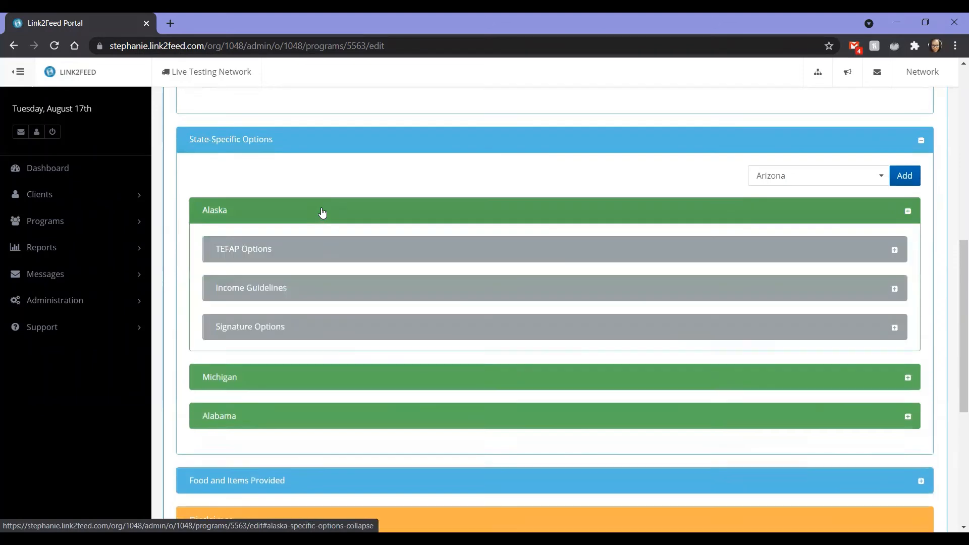
pyautogui.click(309, 255)
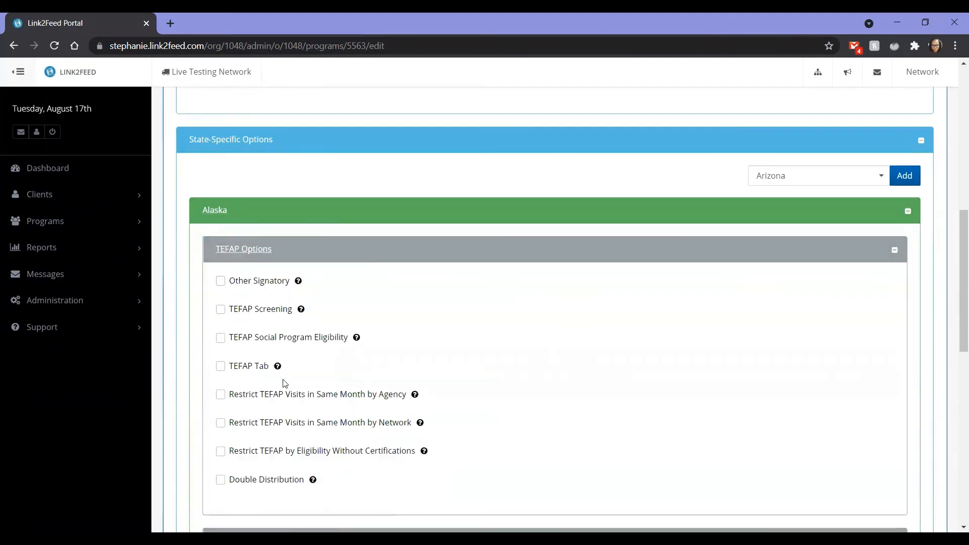
# Read the help for Restrict TEFAP by Eligibility Without Certifications, and briefly enable TEFAP Social Program Eligibility to view its household fields before disabling it.
pyautogui.scroll(-4, 281, 383)
pyautogui.moveTo(424, 249)
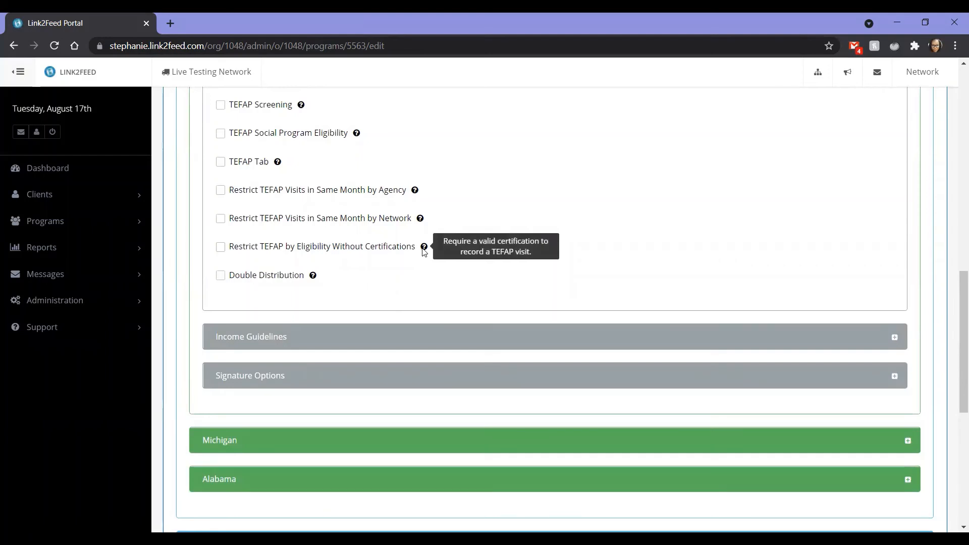
pyautogui.click(255, 133)
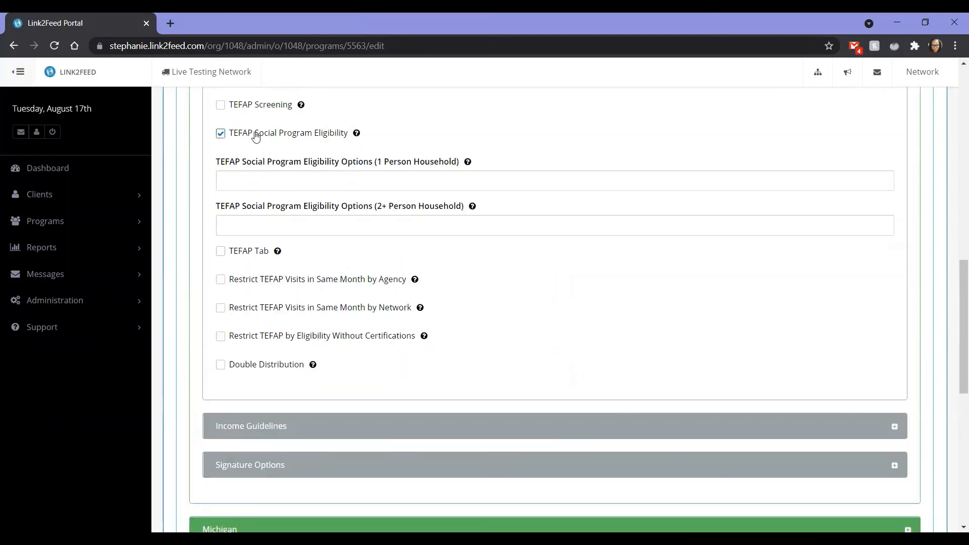
pyautogui.click(221, 134)
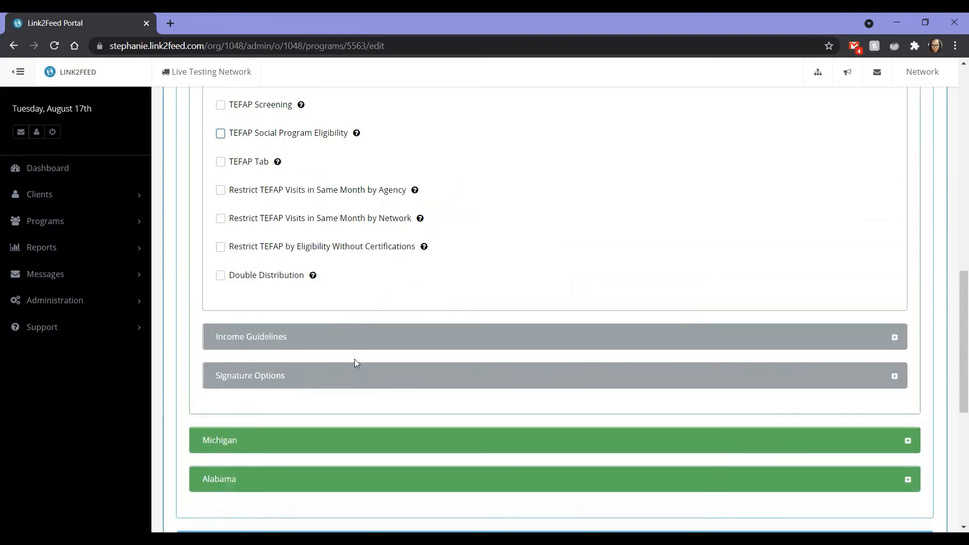
# Expand Alaska's Income Guidelines and review the maximum monthly income by household size and for each additional member.
pyautogui.click(344, 338)
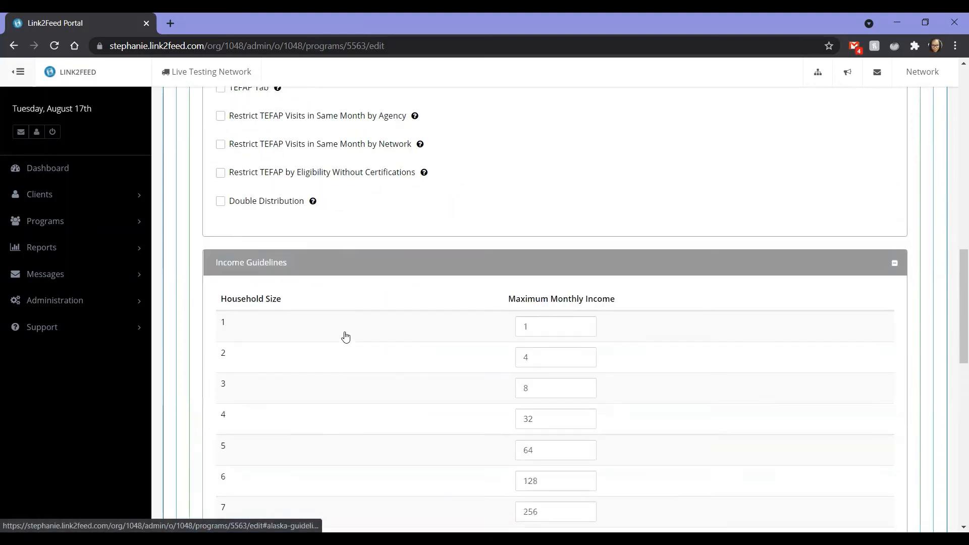
pyautogui.scroll(-3, 524, 232)
pyautogui.scroll(-4, 495, 302)
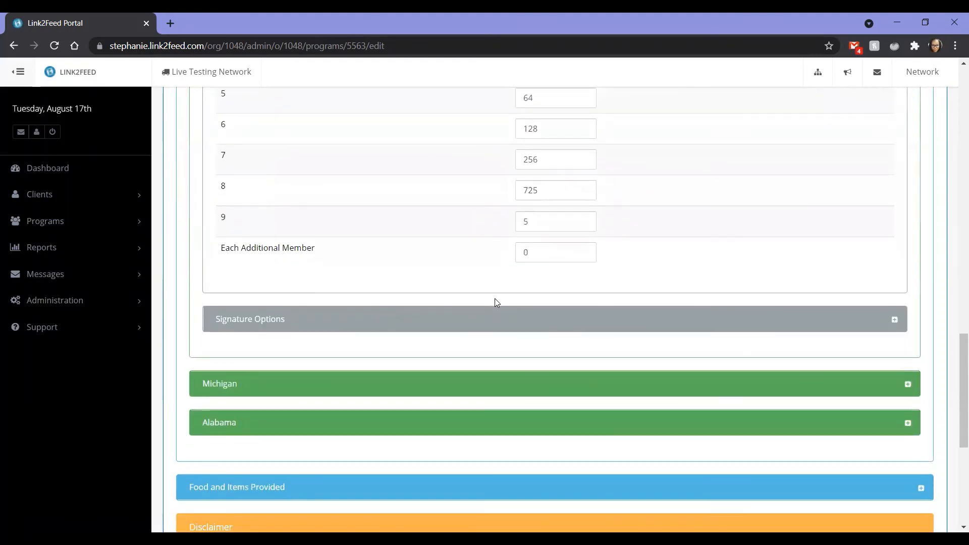
# Expand Alaska's Signature Options and review the eSignature disclaimer and allowed signature styles.
pyautogui.click(474, 318)
pyautogui.scroll(-5, 474, 317)
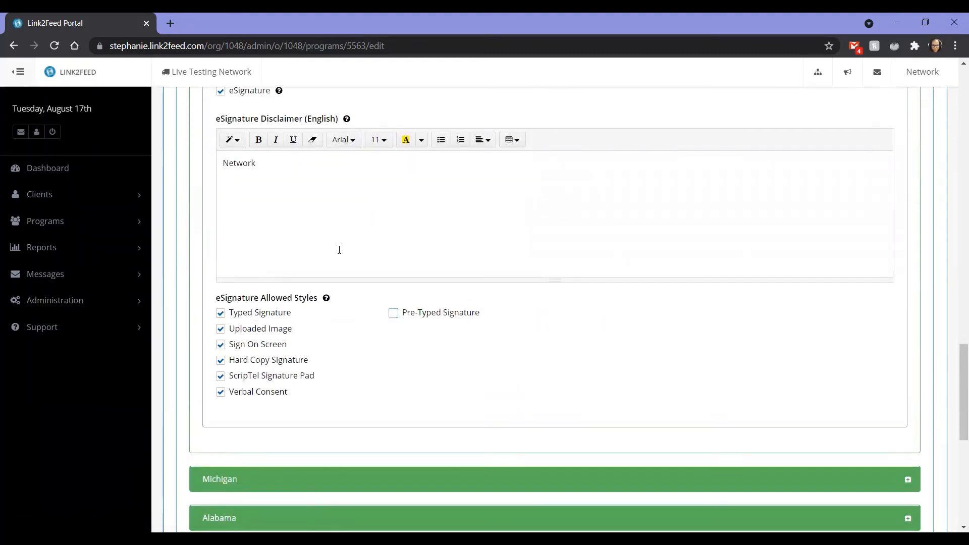
pyautogui.scroll(-3, 340, 249)
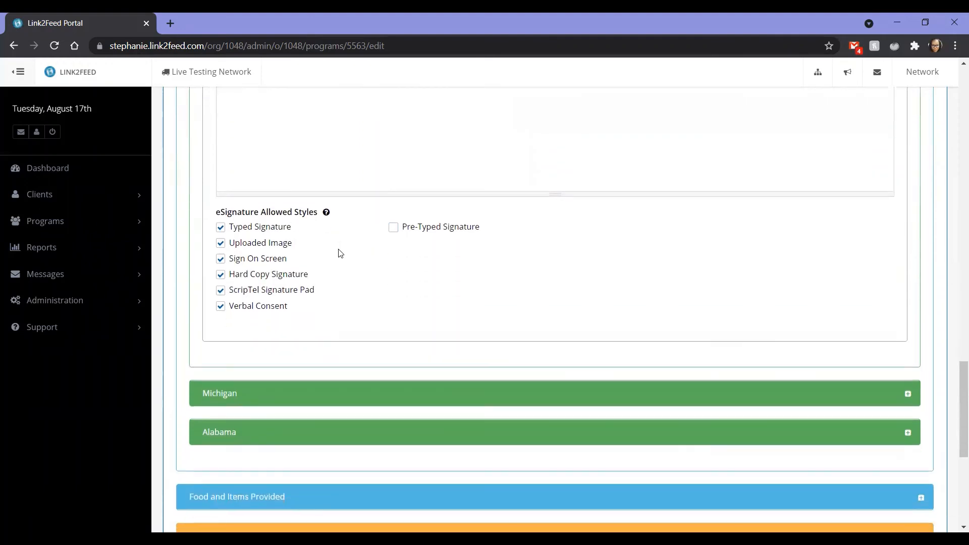
# Return to the network programs list, reopen the 9150 - TEFFAP program and expand its Program Options Change History.
pyautogui.click(13, 46)
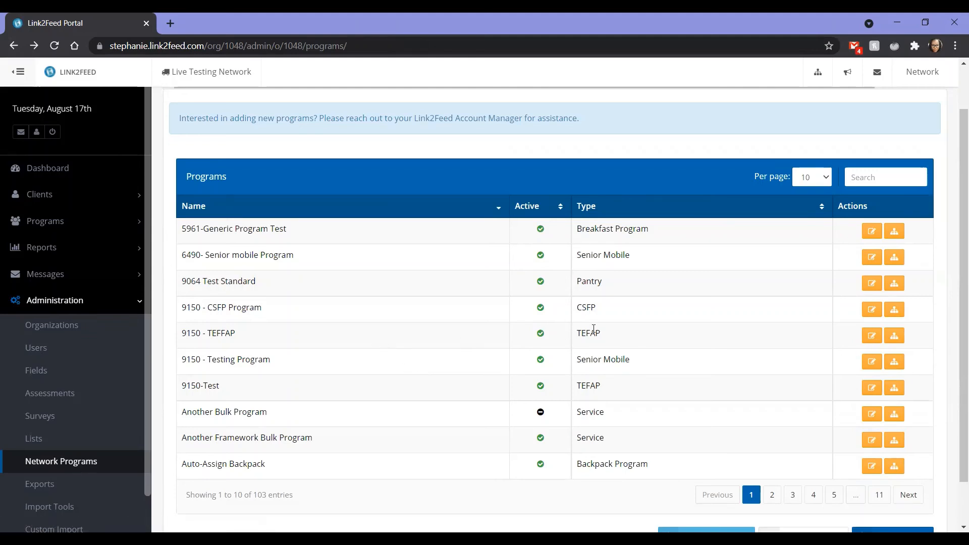
pyautogui.click(868, 337)
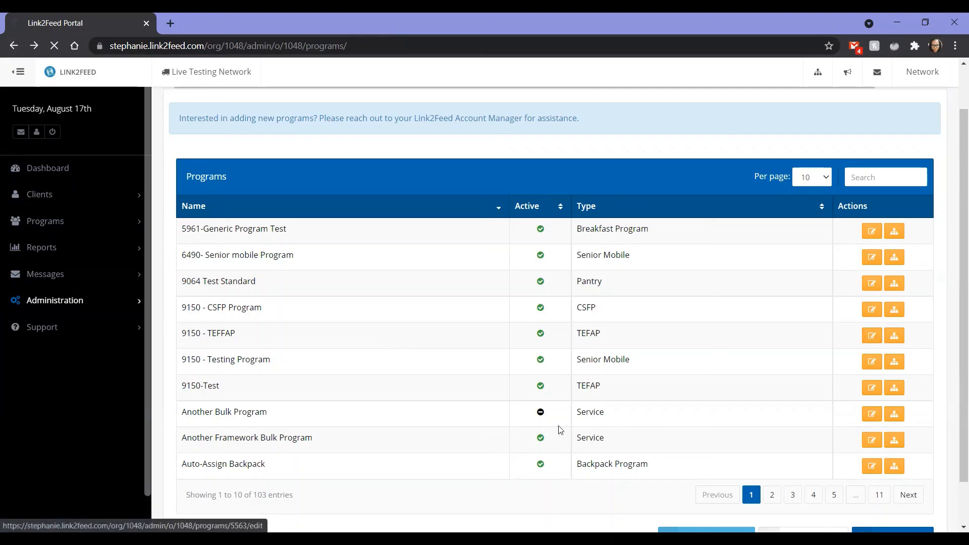
pyautogui.scroll(-5, 535, 413)
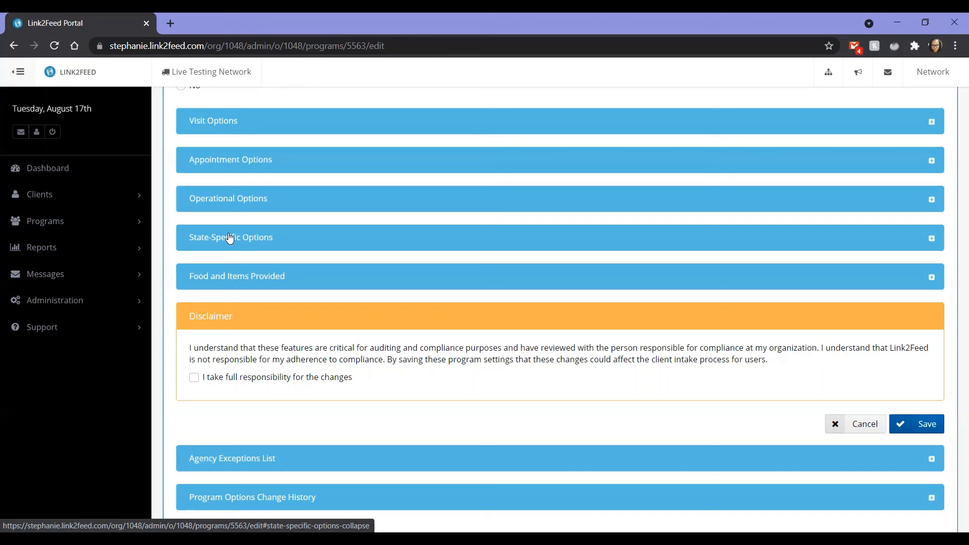
pyautogui.scroll(-3, 229, 238)
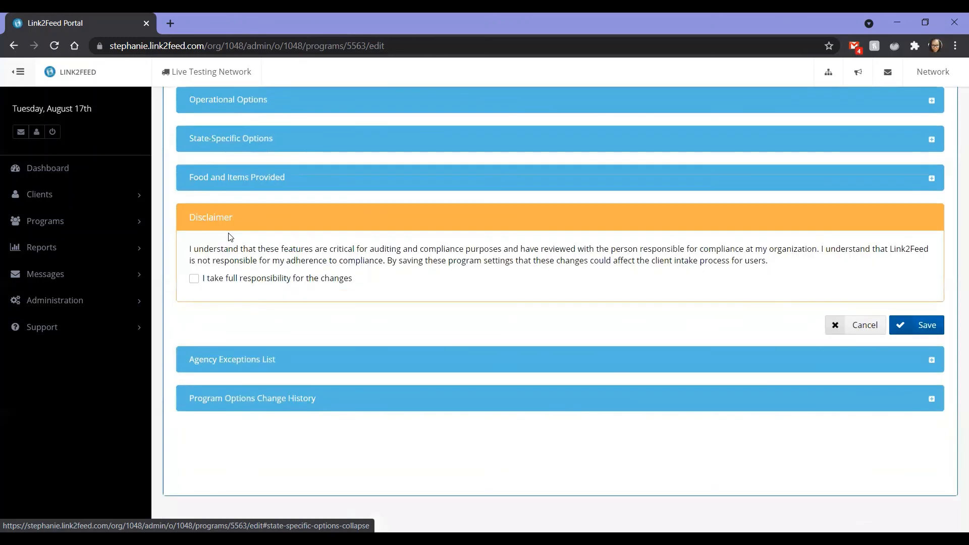
pyautogui.click(216, 402)
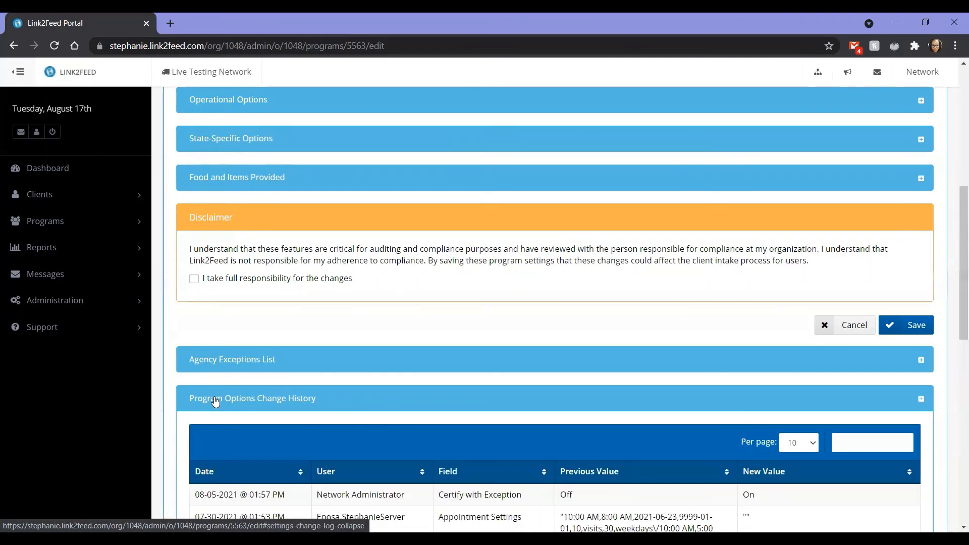